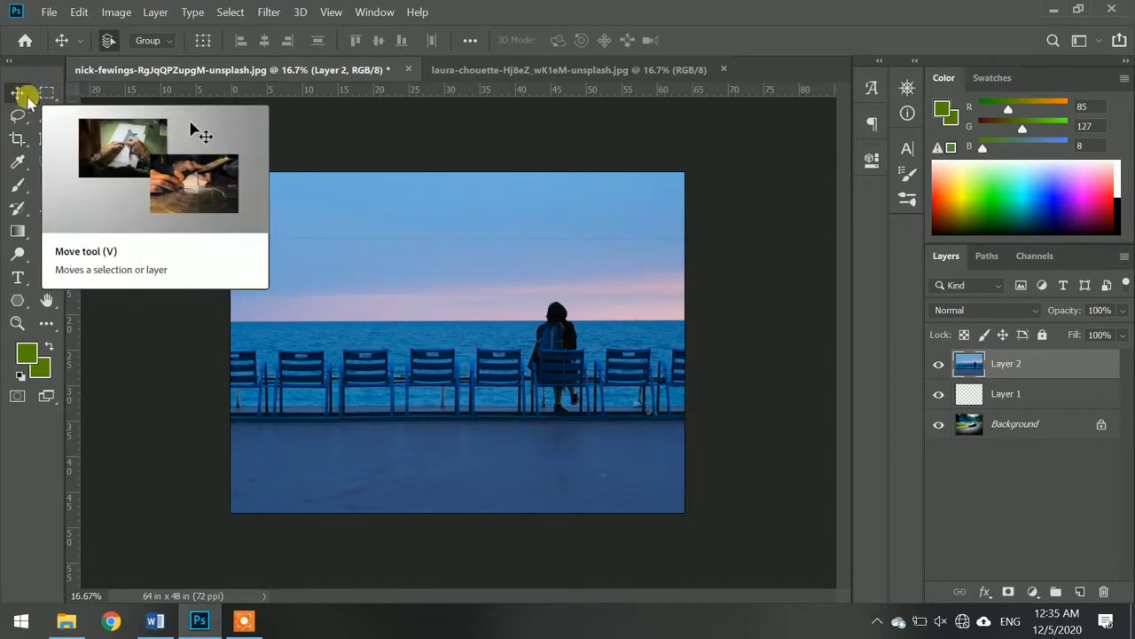
# - Select the full-width pavement strip along the photo's lower edge with the Rectangular Marquee tool
pyautogui.click(48, 94)
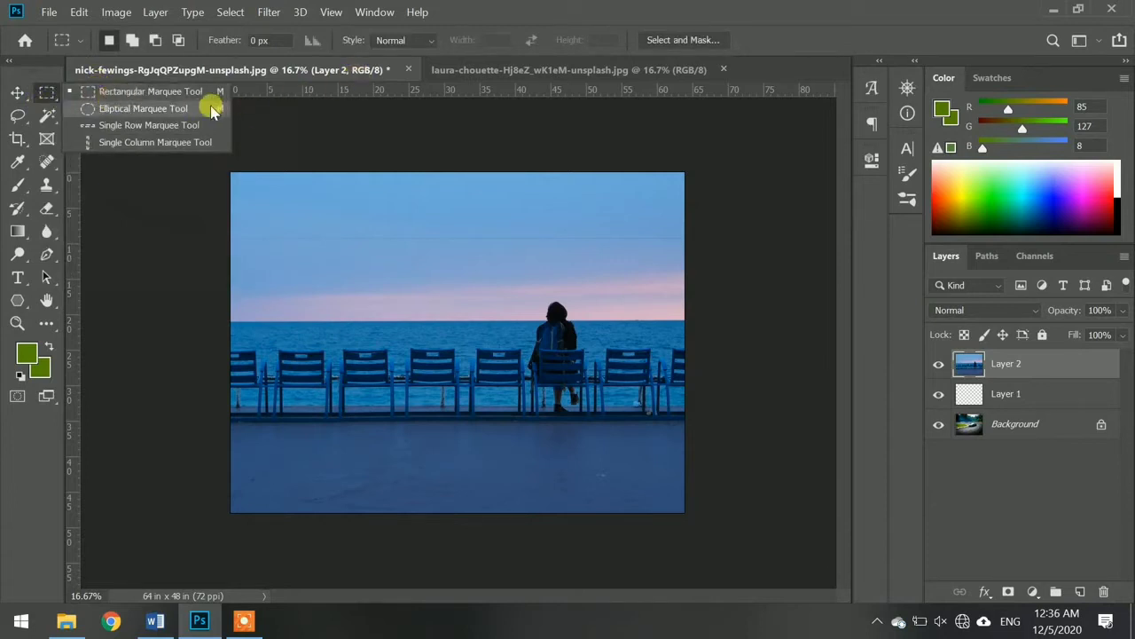
pyautogui.click(142, 92)
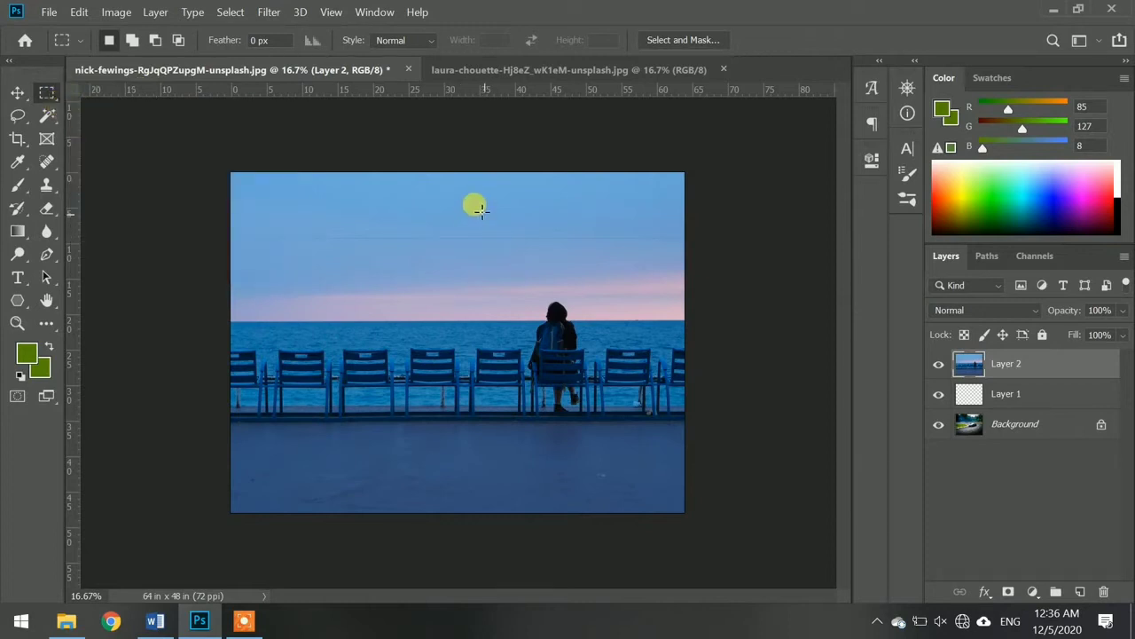
pyautogui.rightClick(51, 97)
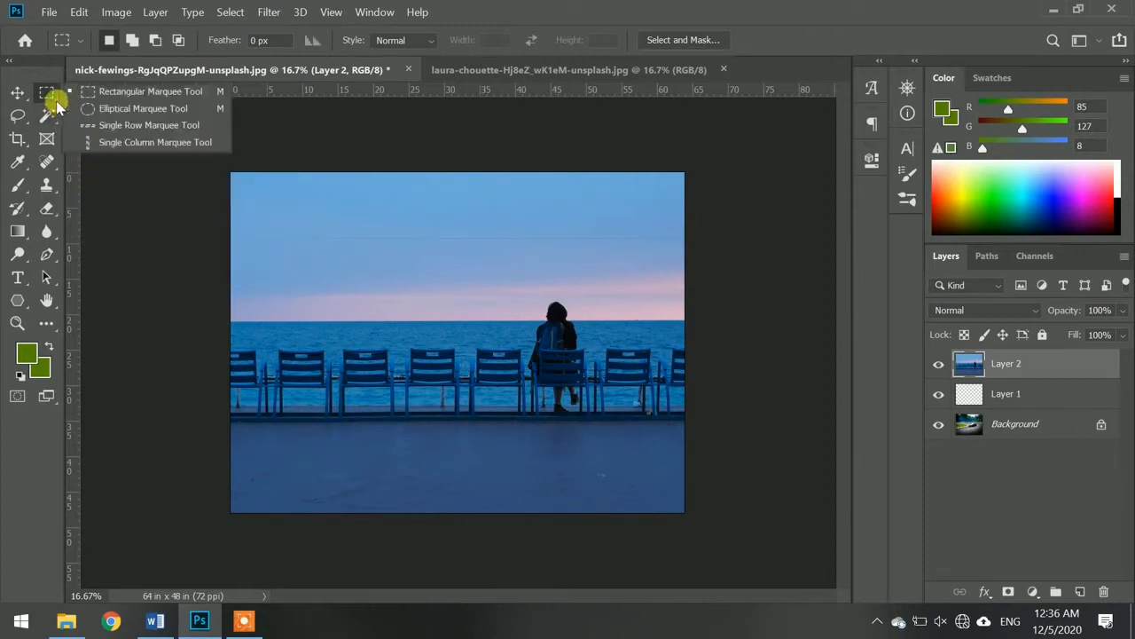
pyautogui.click(112, 97)
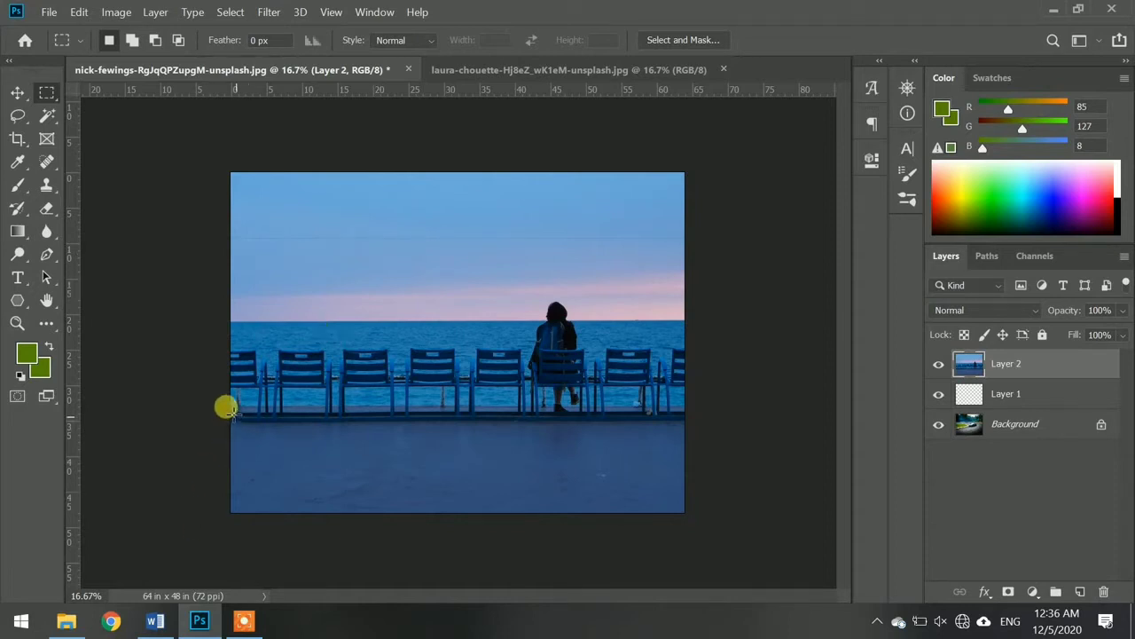
pyautogui.moveTo(230, 415); pyautogui.dragTo(684, 512)
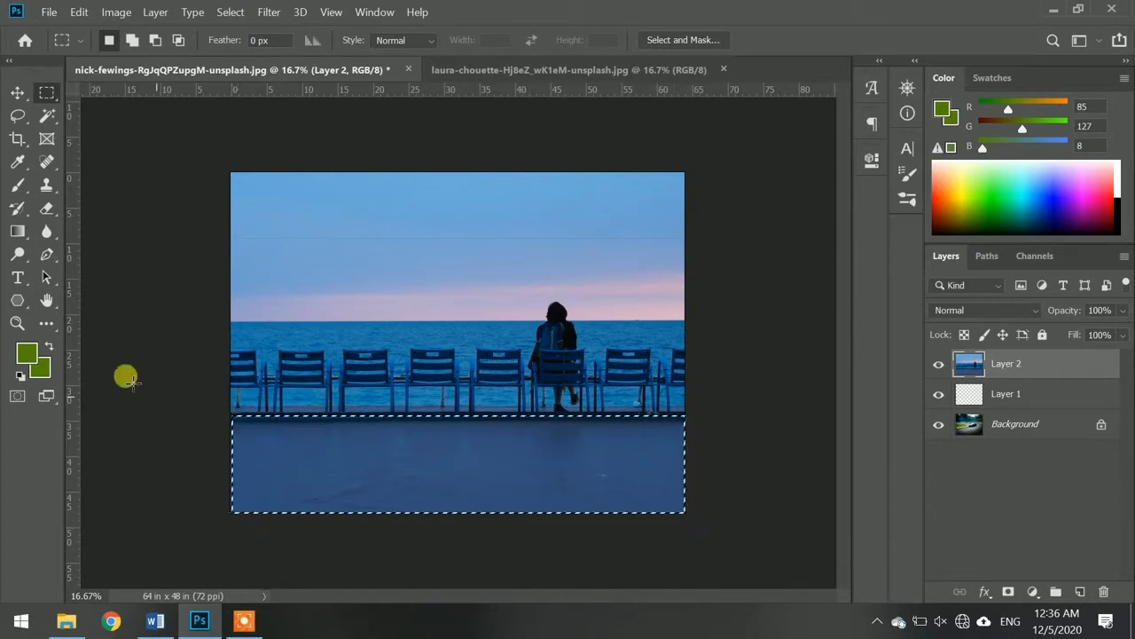
# - Fill the selected pavement with a linear gradient from top to bottom, using the yellow-to-orange preset
pyautogui.rightClick(23, 238)
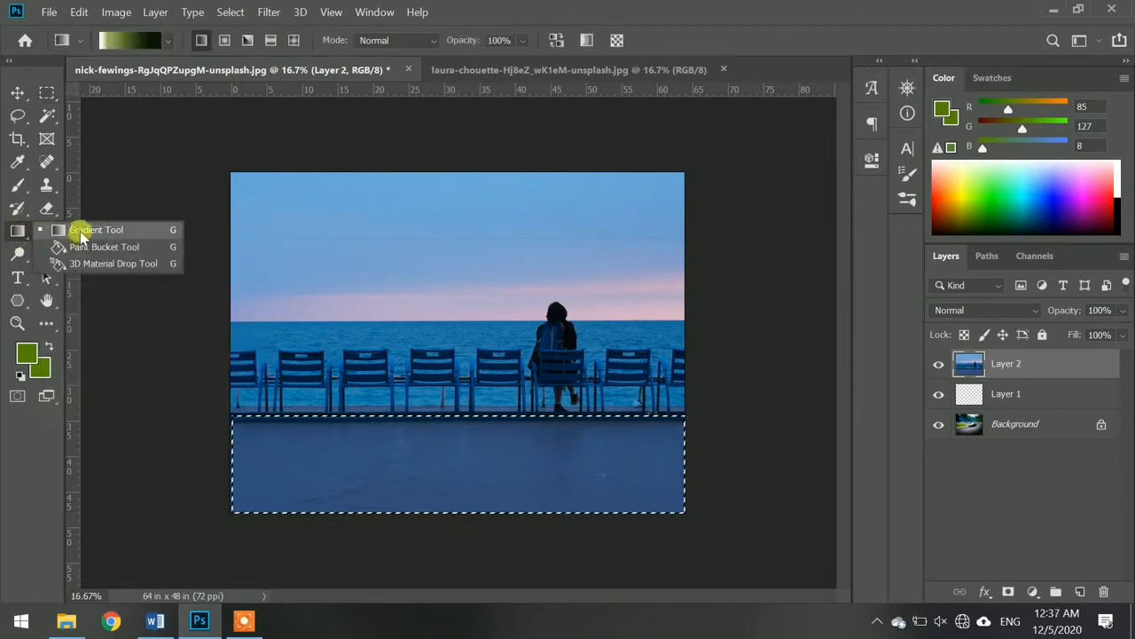
pyautogui.click(73, 230)
pyautogui.click(162, 42)
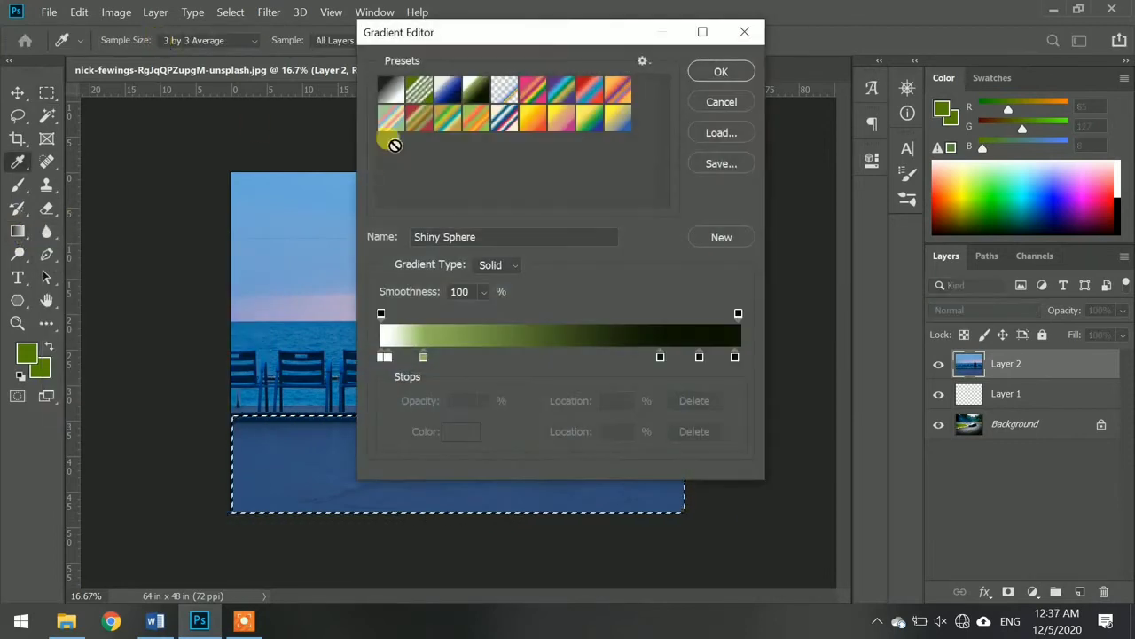
pyautogui.click(557, 123)
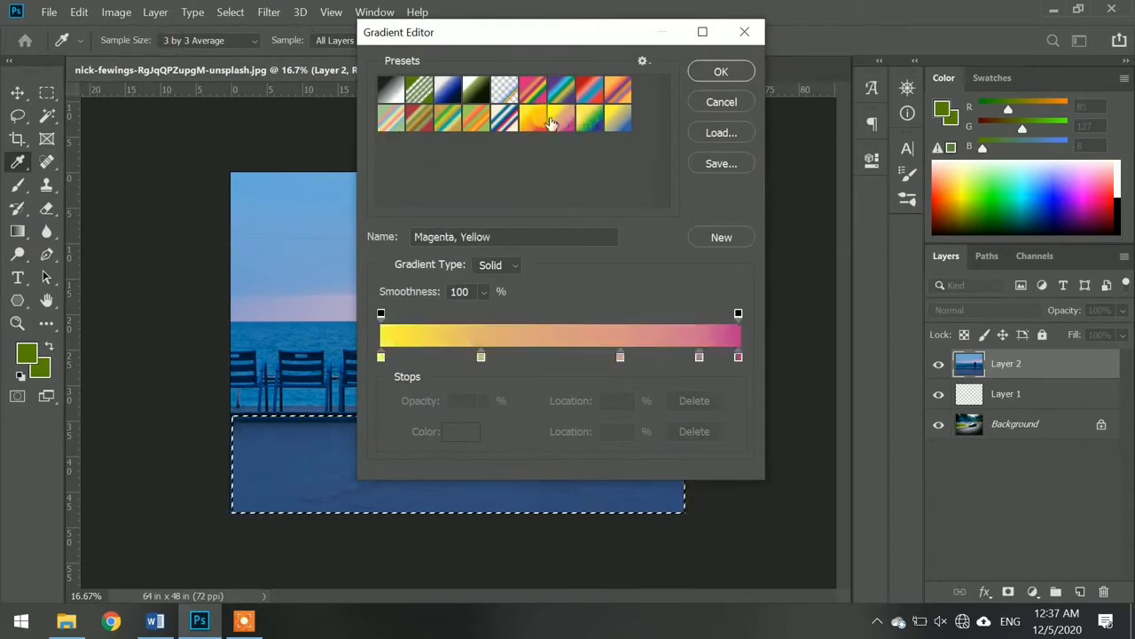
pyautogui.click(534, 121)
pyautogui.click(721, 71)
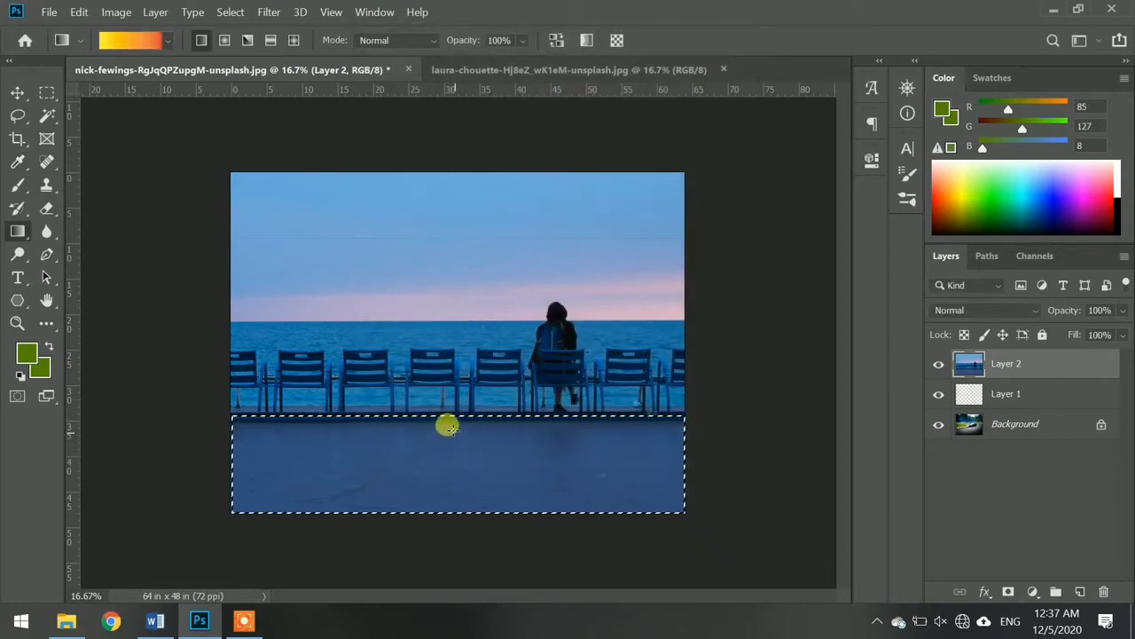
pyautogui.moveTo(455, 428); pyautogui.dragTo(450, 497)
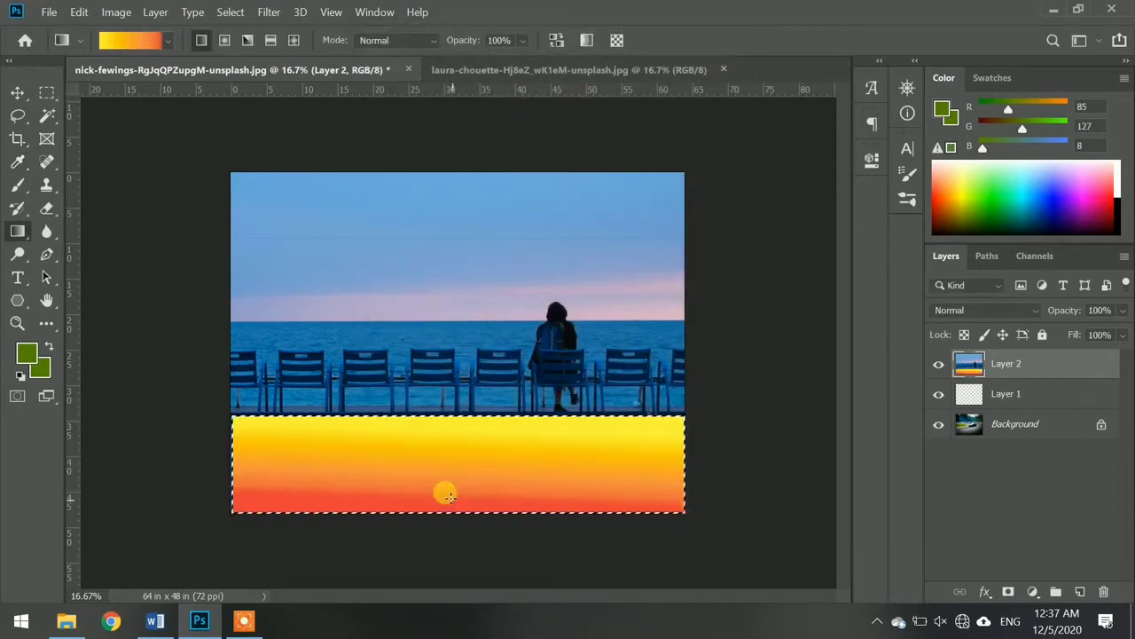
# - Deselect the pavement area, and undo both the deselection and the gradient fill
pyautogui.hotkey('ctrl', 'd')
pyautogui.hotkey('ctrl', 'z')
pyautogui.hotkey('ctrl', 'z')
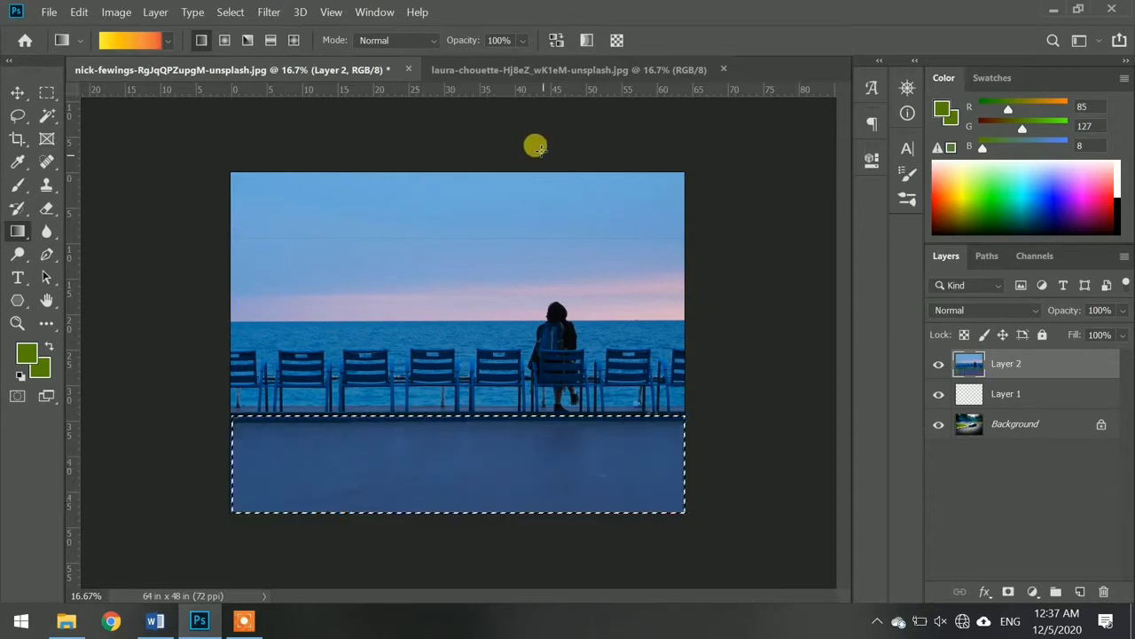
# - Set the gradient opacity to 39% and apply the yellow-to-orange gradient from top to bottom across the selected pavement
pyautogui.click(522, 40)
pyautogui.click(512, 64)
pyautogui.moveTo(512, 64); pyautogui.dragTo(504, 64)
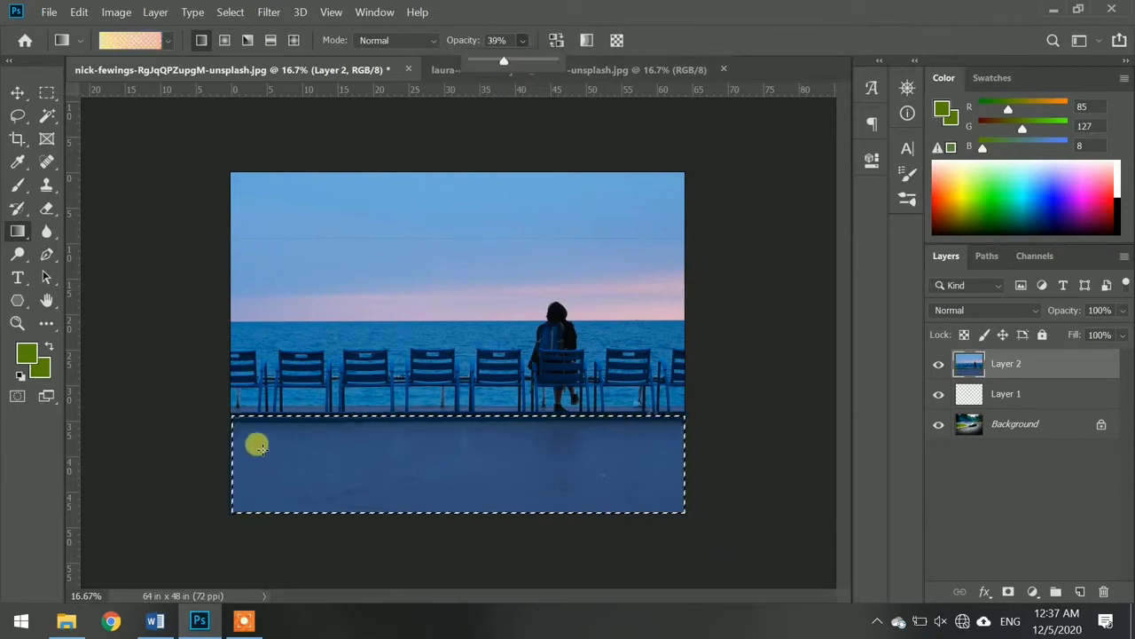
pyautogui.moveTo(362, 429); pyautogui.dragTo(353, 494)
# - Toggle the visibility of the selection outline around the pavement to compare the fill with and without it
pyautogui.hotkey('ctrl', 'd')
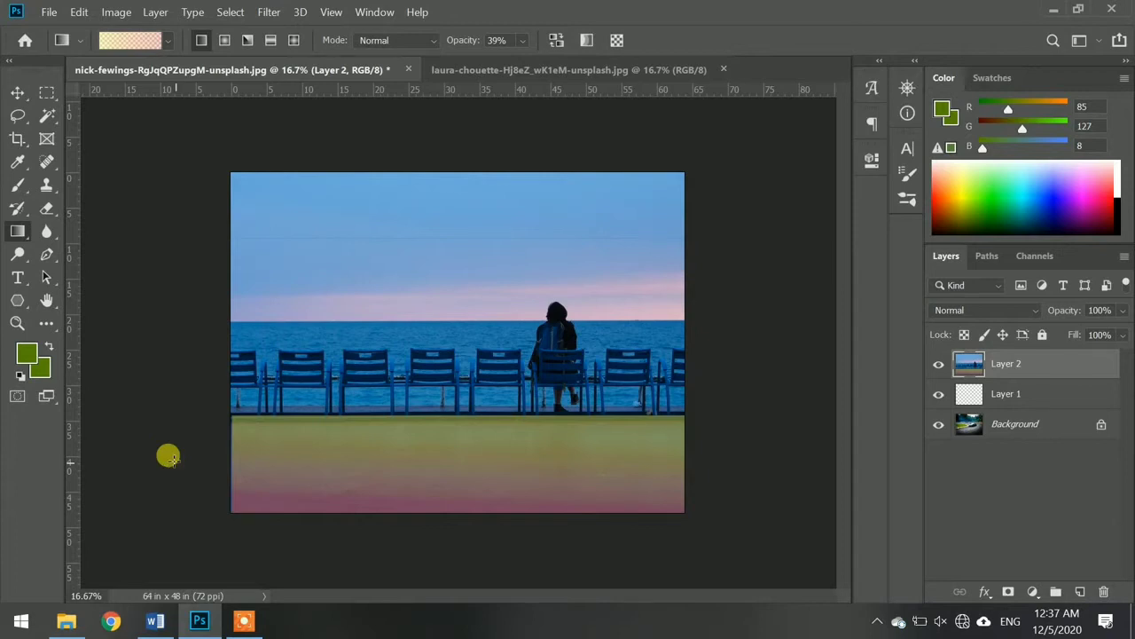
pyautogui.hotkey('ctrl', 'h')
pyautogui.hotkey('ctrl', 'h')
pyautogui.hotkey('ctrl', 'h')
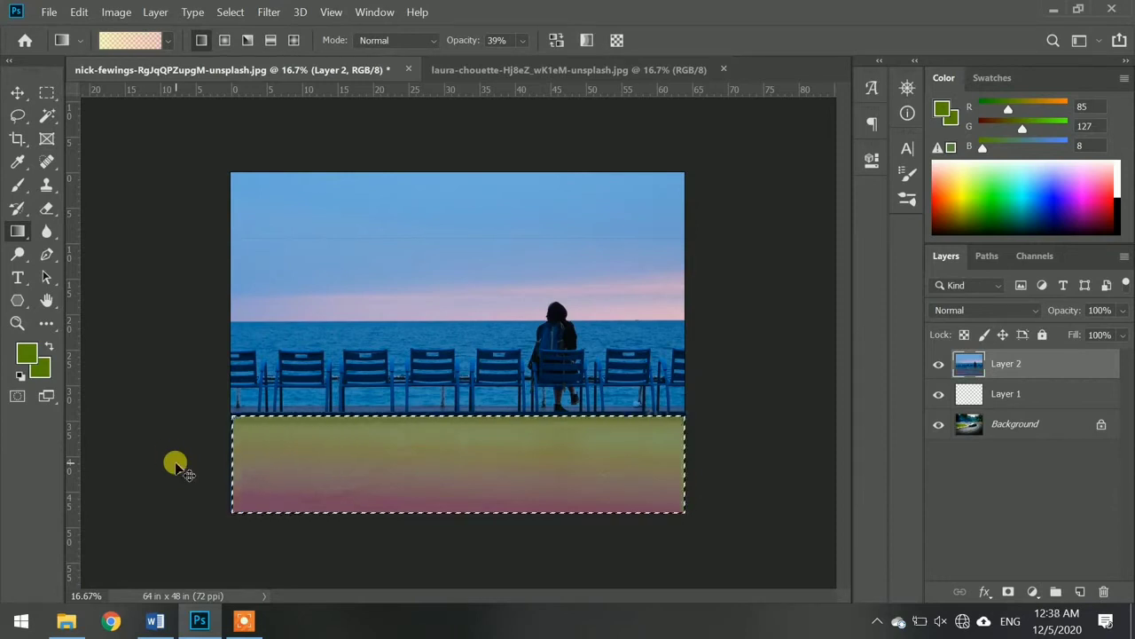
# - Undo the semi-transparent gradient fill and deselect the pavement area
pyautogui.hotkey('ctrl', 'z')
pyautogui.hotkey('ctrl', 'd')
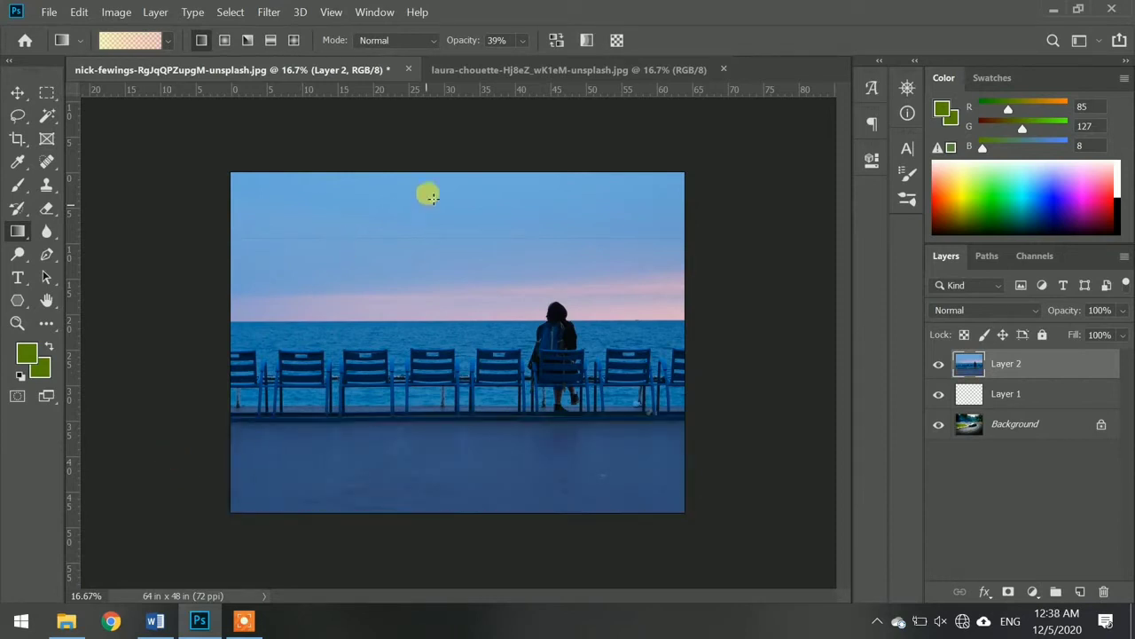
# - Move Layer 1 above Layer 2 in the layer order
pyautogui.click(992, 395)
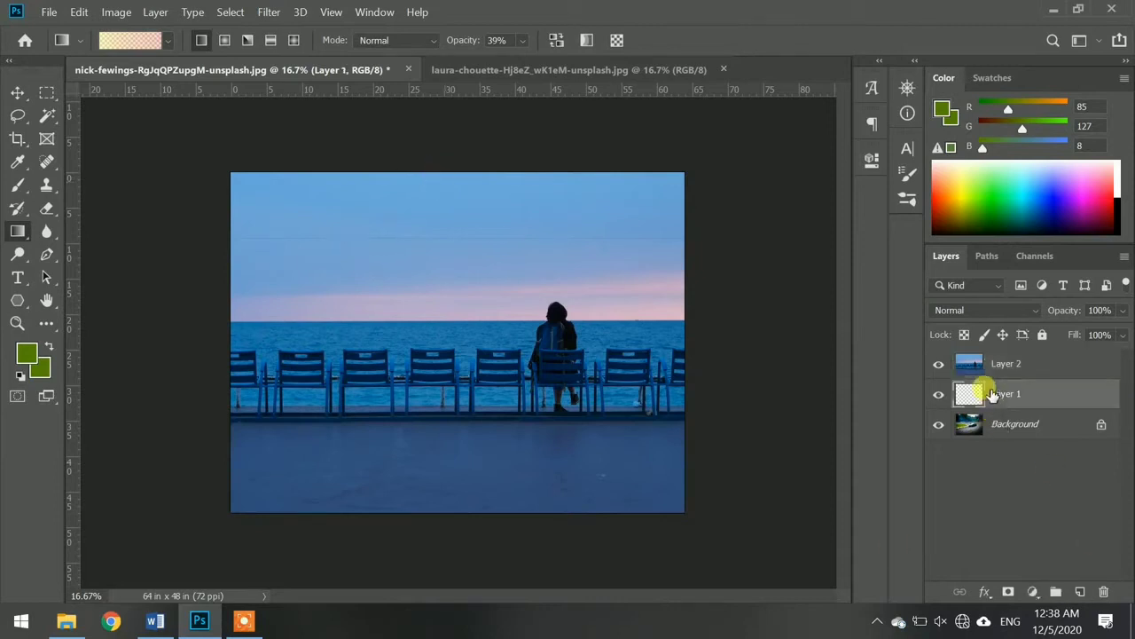
pyautogui.moveTo(992, 393); pyautogui.dragTo(974, 355)
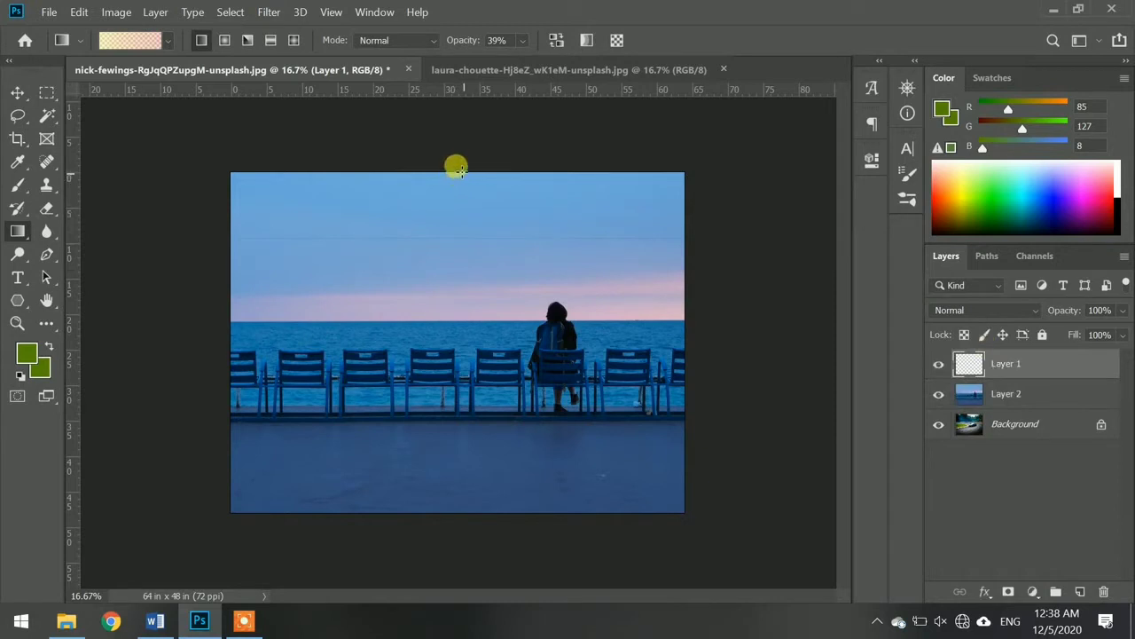
# - Apply the 39% gradient from top to bottom across all of Layer 1, and undo it
pyautogui.moveTo(461, 171); pyautogui.dragTo(448, 523)
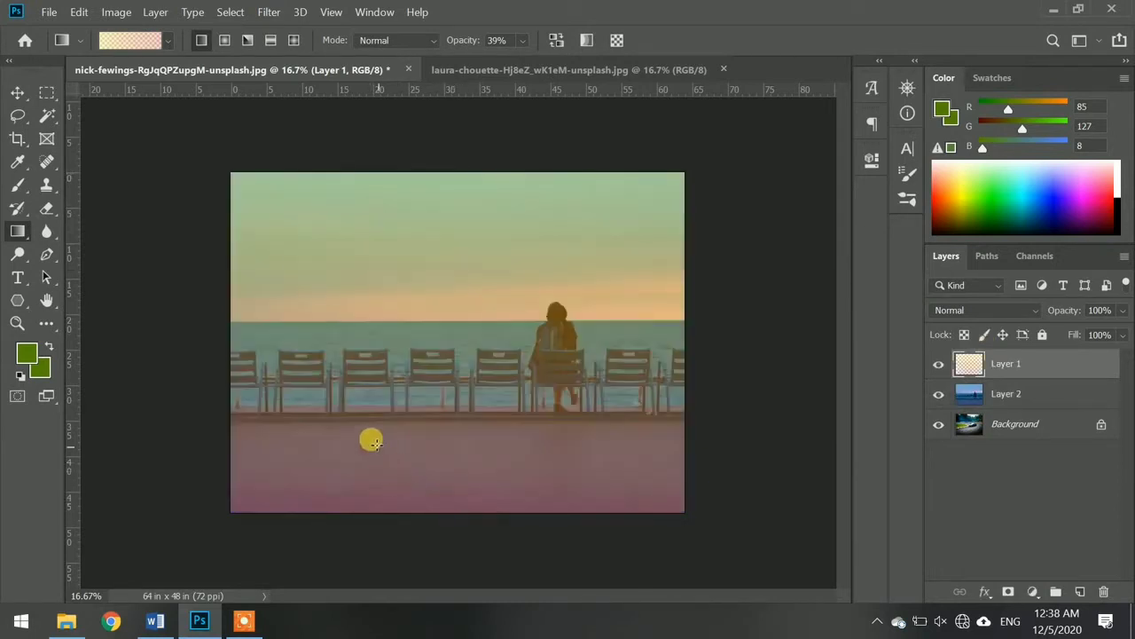
pyautogui.hotkey('ctrl', 'z')
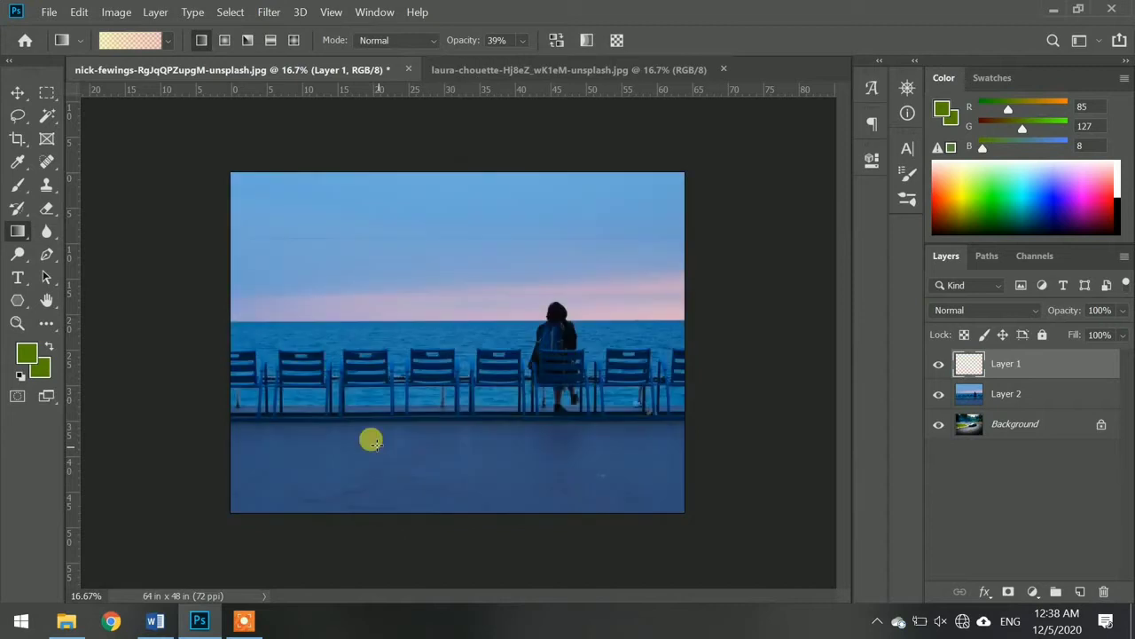
# - Select the left half of the image with a rectangular marquee and sample dark navy (RGB 0, 28, 62) from the photo as foreground colour
pyautogui.click(47, 93)
pyautogui.moveTo(448, 170)
pyautogui.mouseDown()
pyautogui.moveTo(373, 377)
pyautogui.moveTo(249, 474)
pyautogui.moveTo(221, 500)
pyautogui.moveTo(227, 509)
pyautogui.mouseUp()
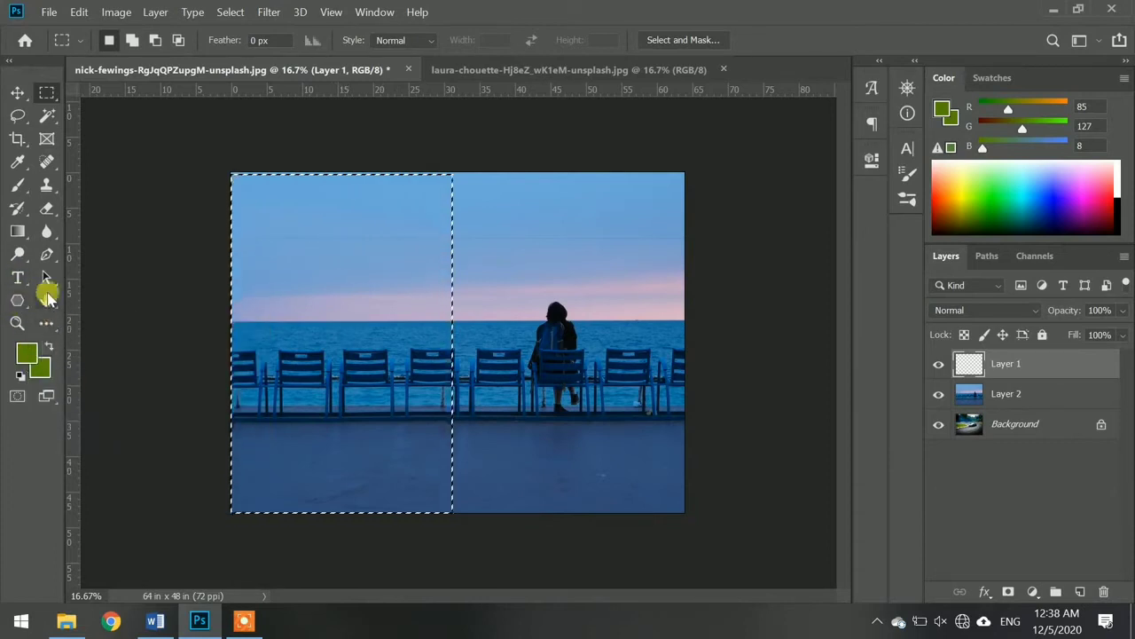
pyautogui.click(19, 163)
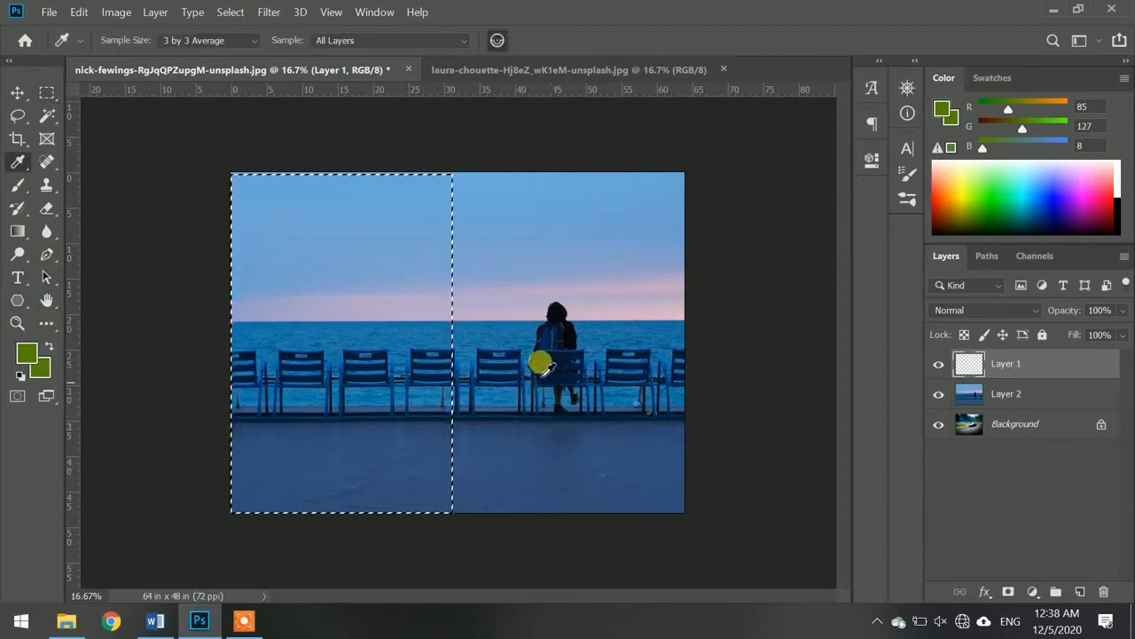
pyautogui.click(486, 338)
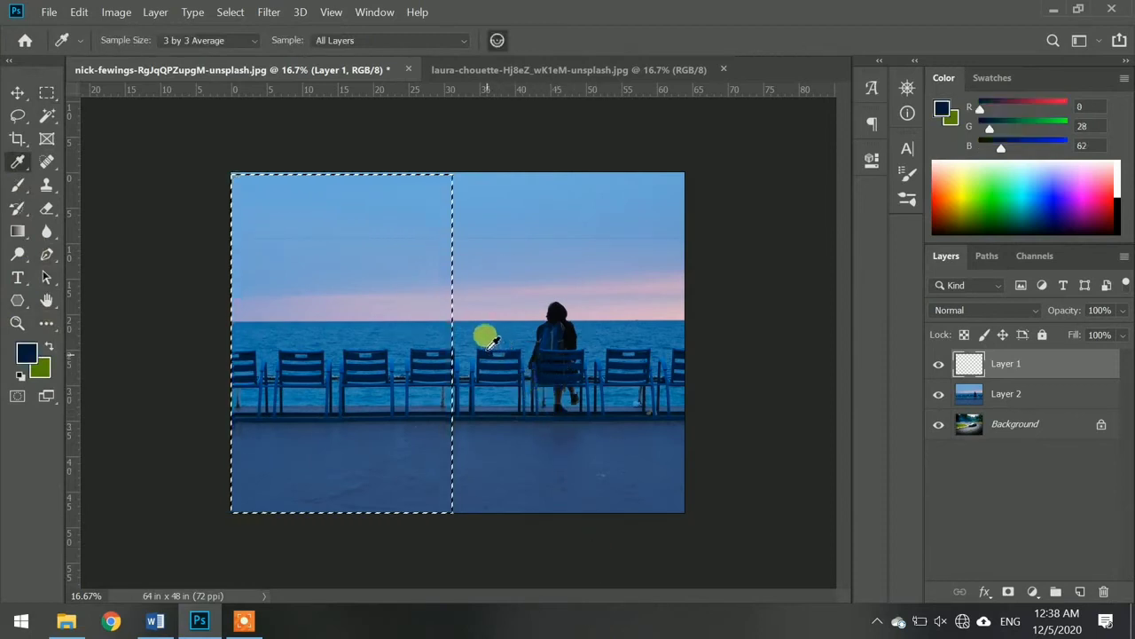
# - Fill the selected left half on Layer 1 with the navy foreground colour using the Paint Bucket tool
pyautogui.click(17, 230)
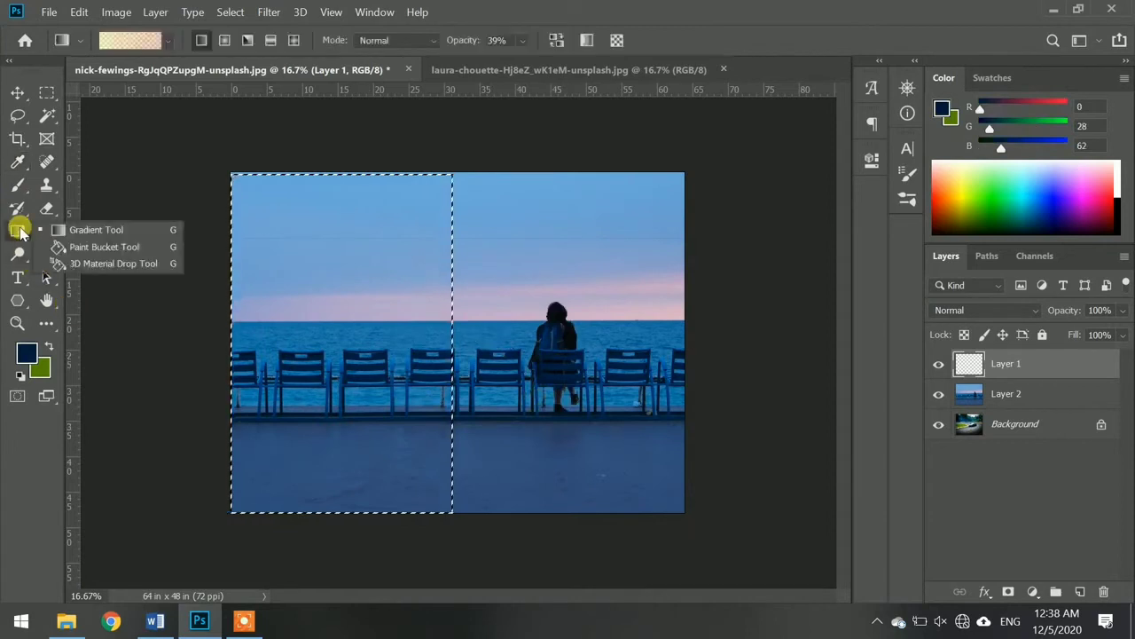
pyautogui.click(97, 246)
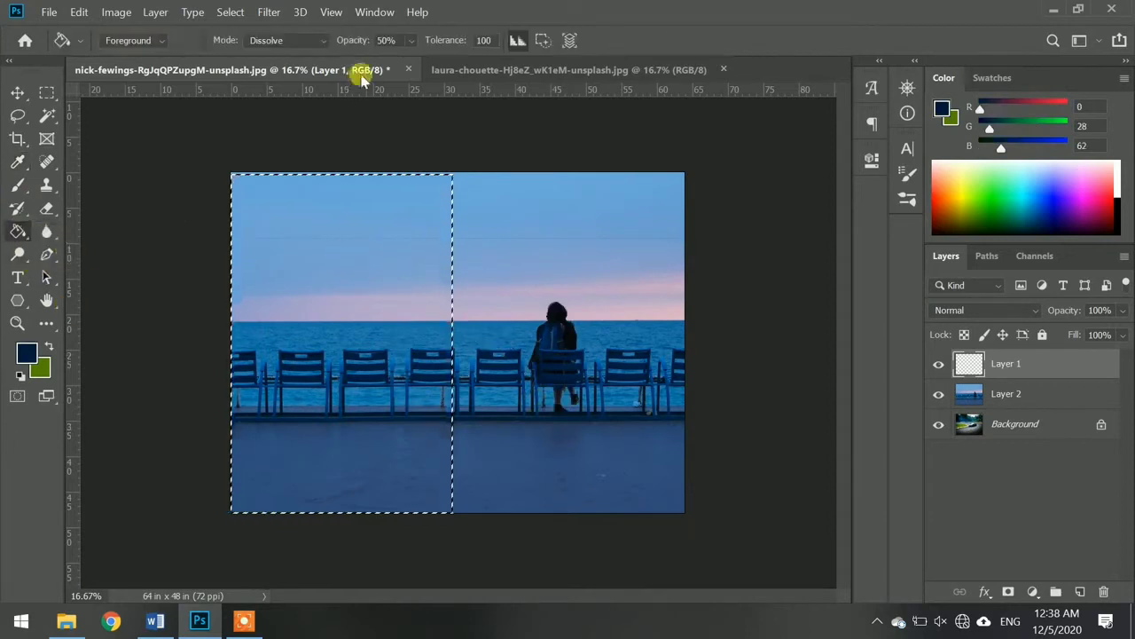
pyautogui.click(322, 262)
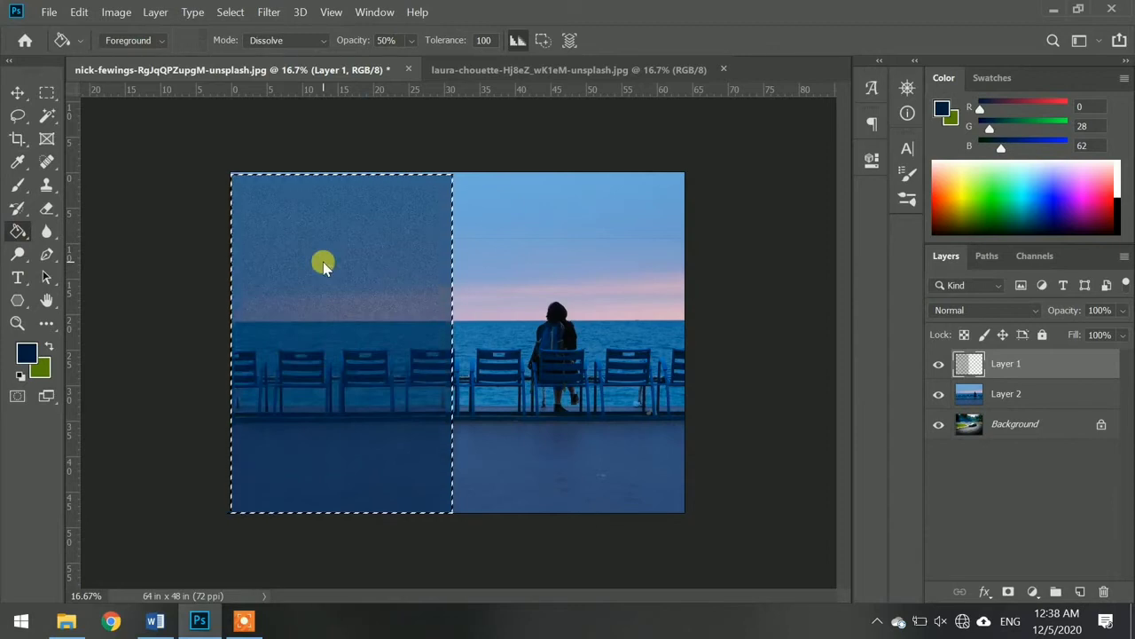
pyautogui.hotkey('ctrl', 't')
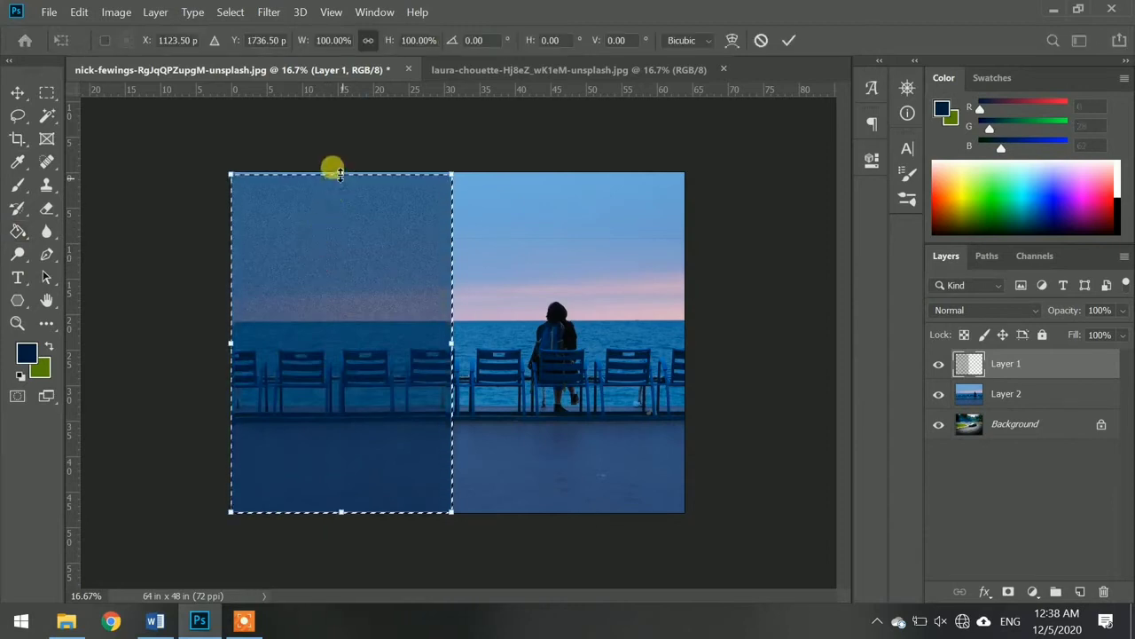
pyautogui.moveTo(342, 173); pyautogui.dragTo(342, 171)
pyautogui.press('Return')
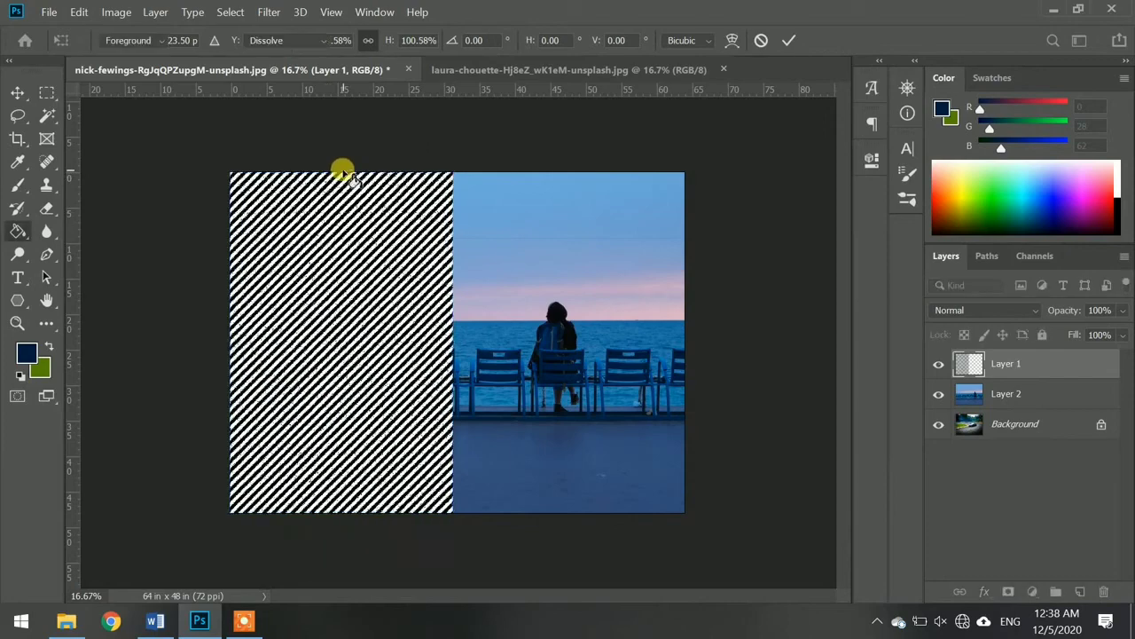
pyautogui.click(364, 209)
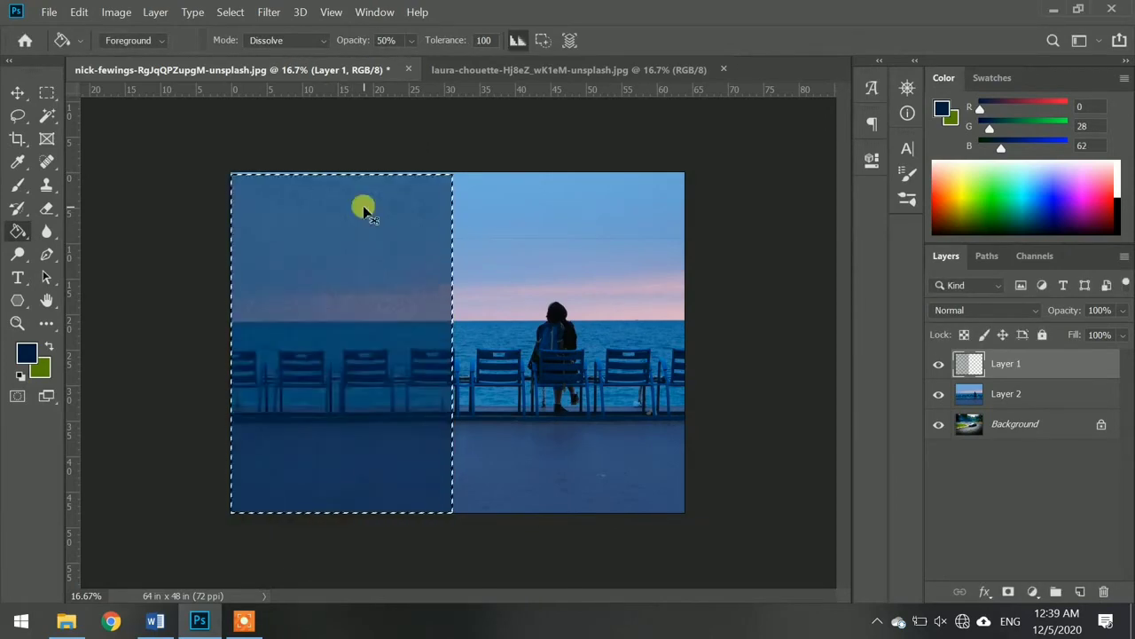
pyautogui.click(18, 92)
pyautogui.hotkey('ctrl', 't')
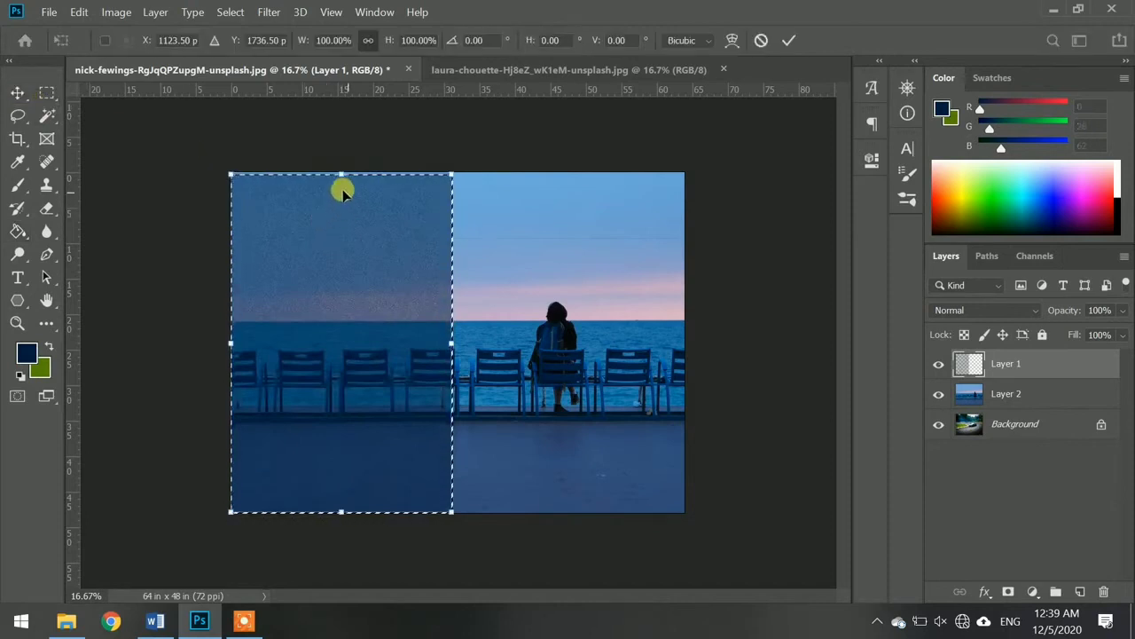
pyautogui.click(340, 170)
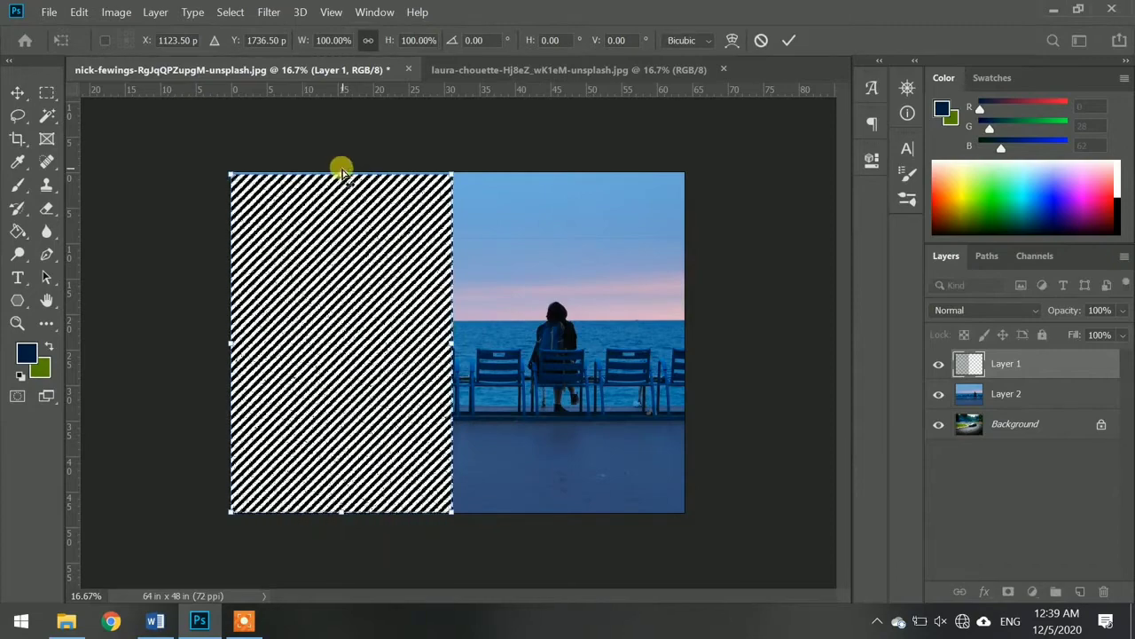
# - Distort the navy overlay on Layer 1 into a diagonal-edged shape about 26 in wide at the top and 43 in at the bottom
pyautogui.click(18, 92)
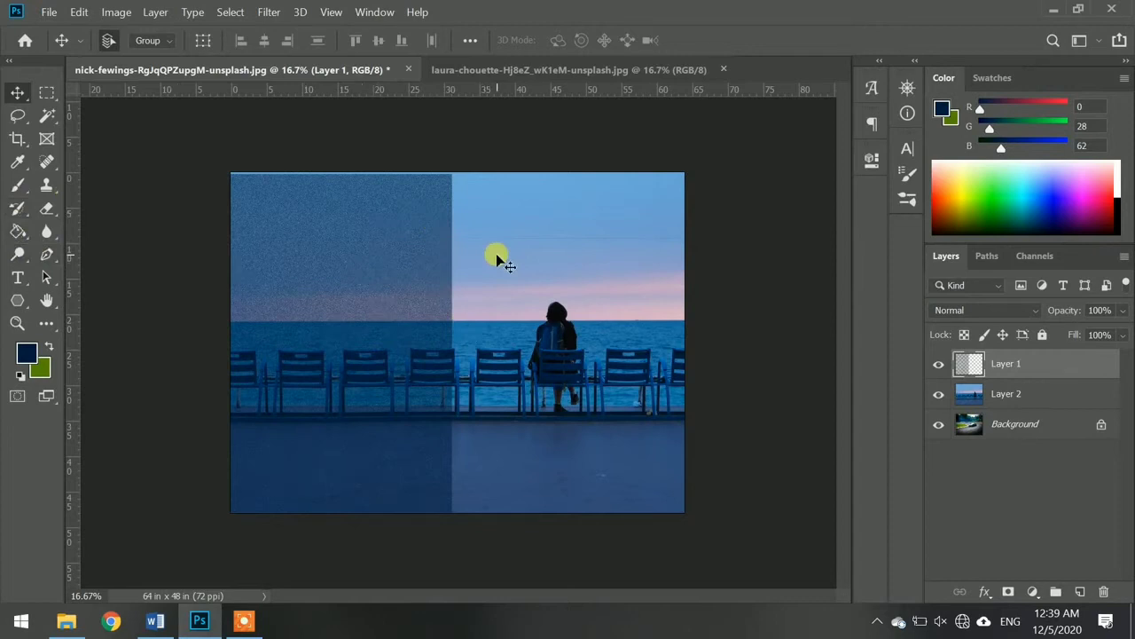
pyautogui.hotkey('ctrl', 't')
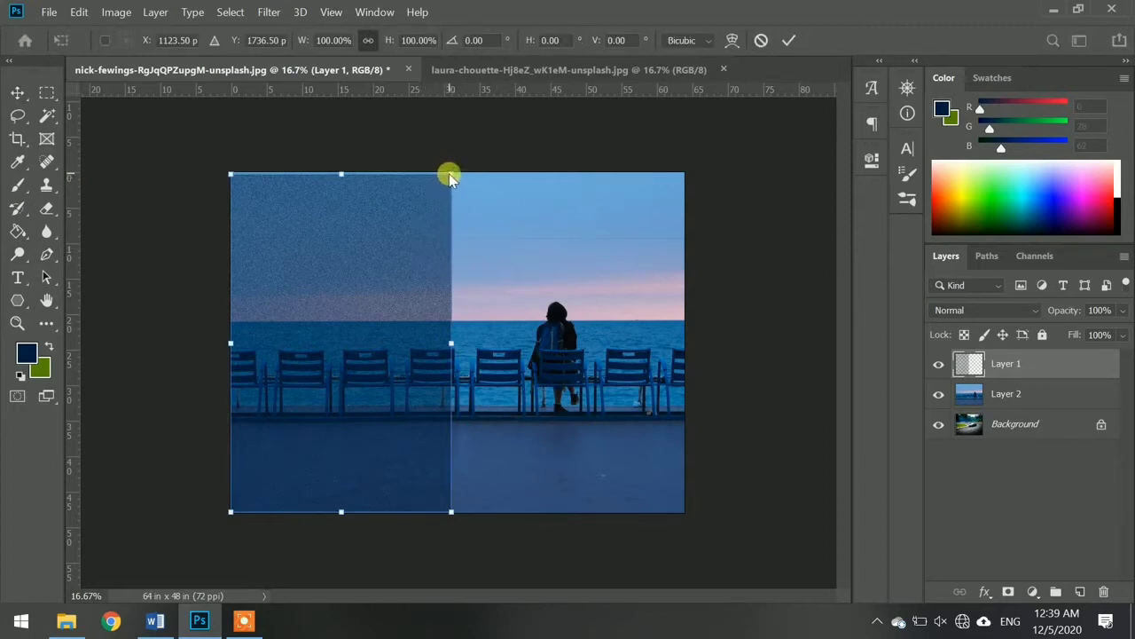
pyautogui.moveTo(453, 177); pyautogui.dragTo(359, 174)
pyautogui.moveTo(356, 175); pyautogui.dragTo(354, 175)
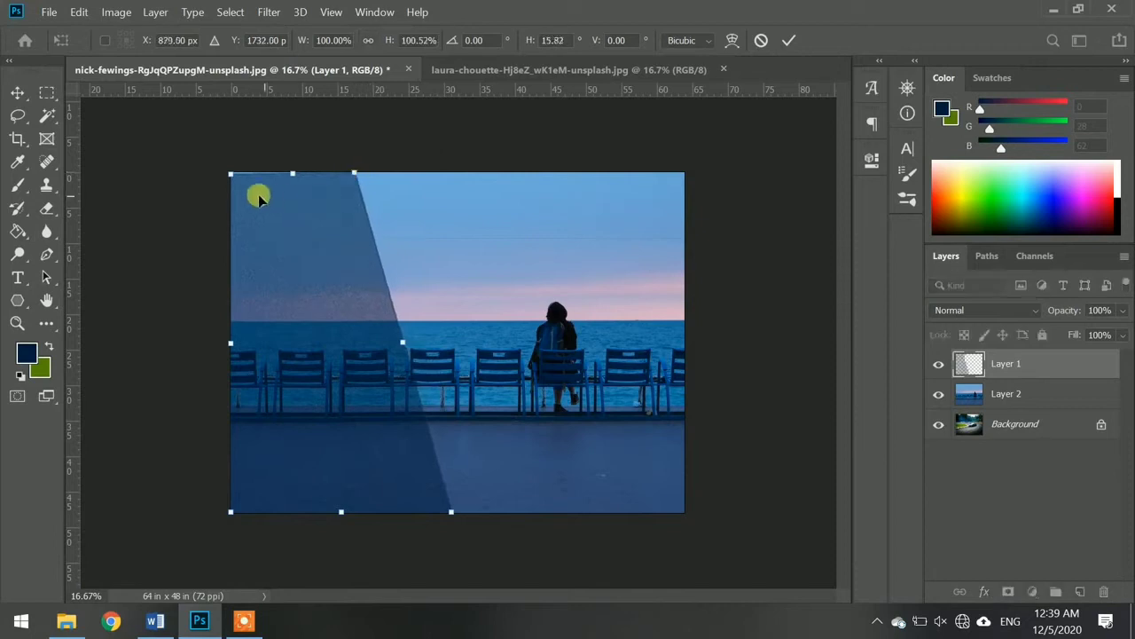
pyautogui.moveTo(231, 176); pyautogui.dragTo(228, 169)
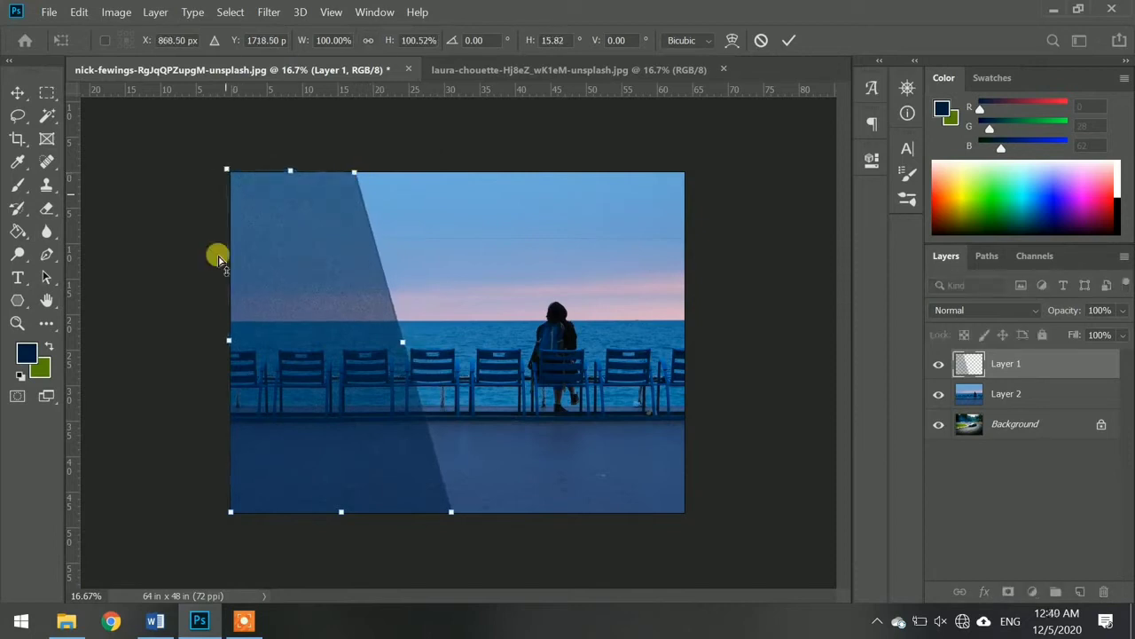
pyautogui.moveTo(450, 512); pyautogui.dragTo(539, 513)
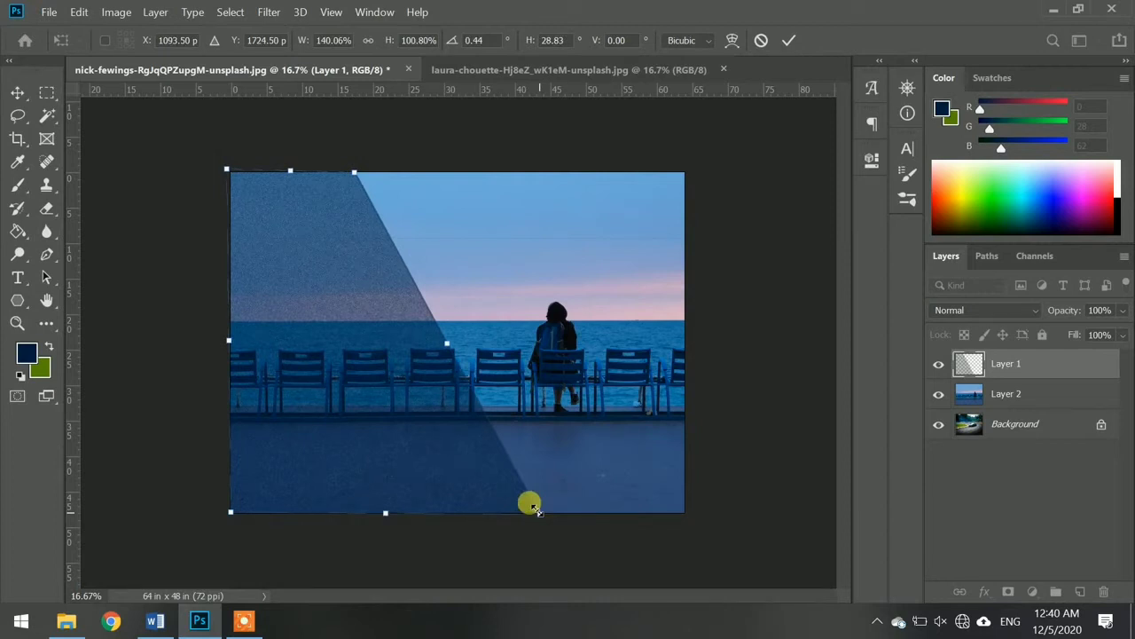
pyautogui.moveTo(363, 174); pyautogui.dragTo(410, 170)
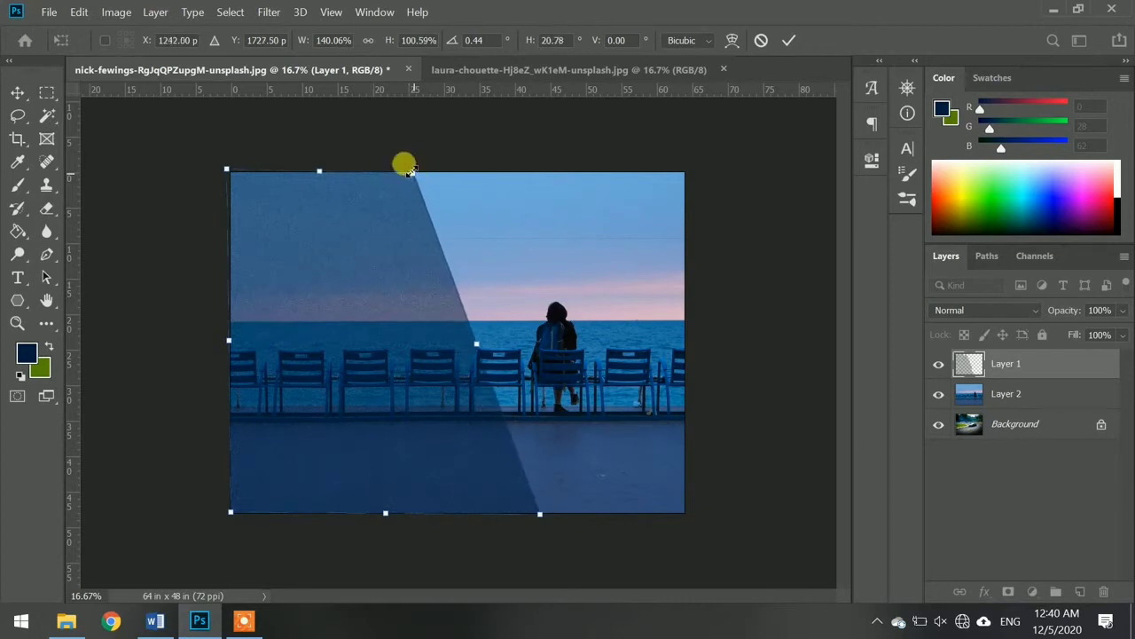
pyautogui.press('Return')
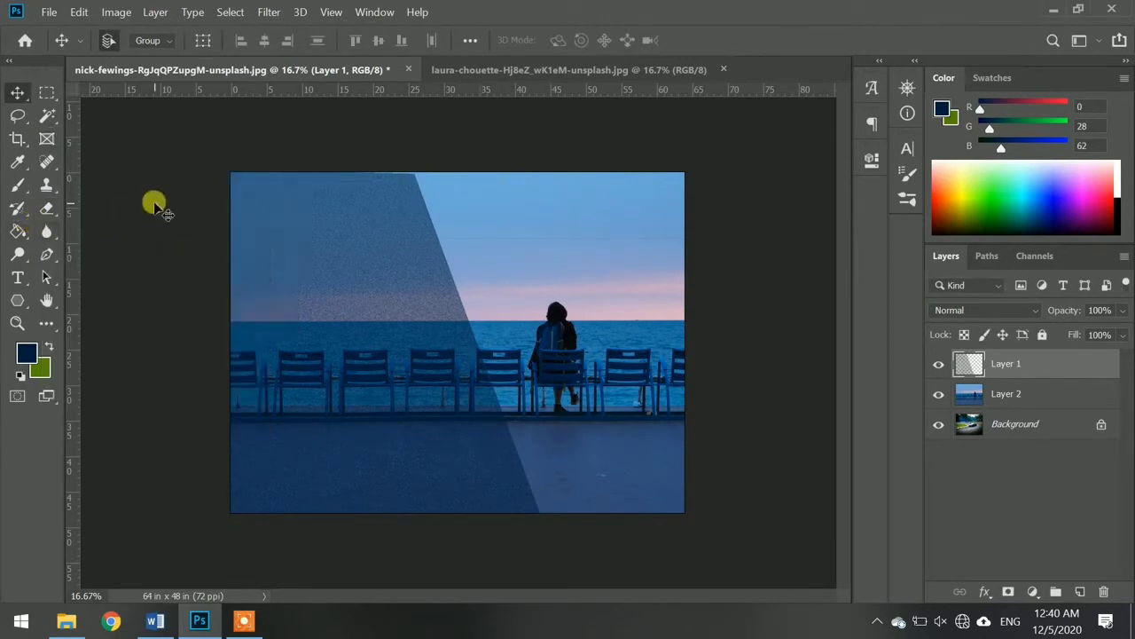
# - Distort Layer 1 slightly once more at its upper right corner so the overlay fully reaches the canvas's top edge
pyautogui.hotkey('ctrl', 't')
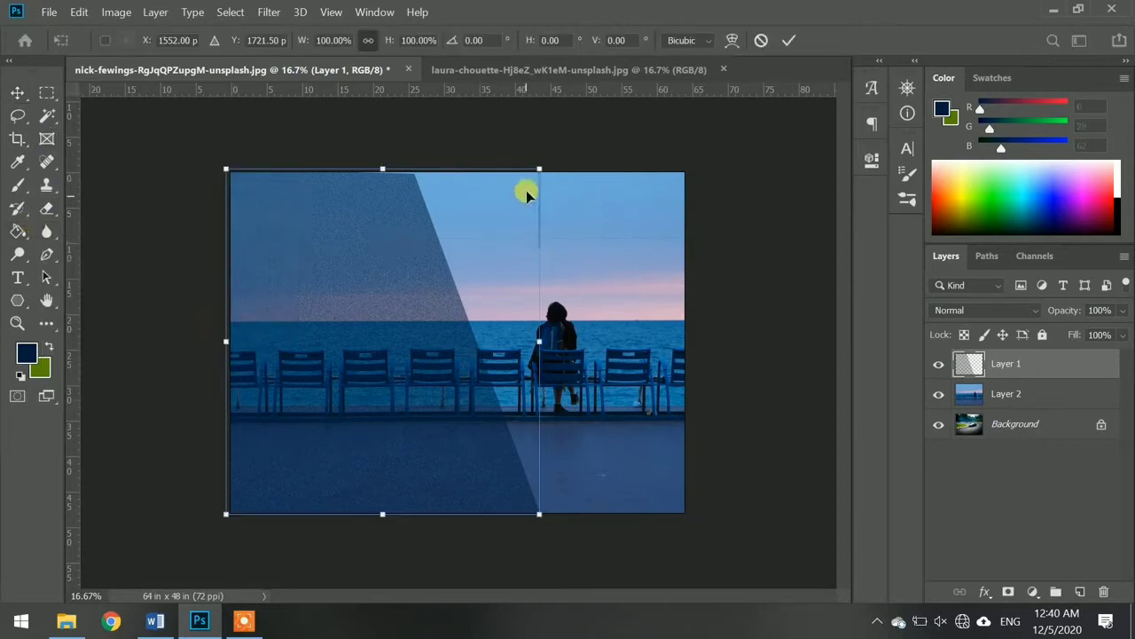
pyautogui.moveTo(539, 165); pyautogui.dragTo(537, 167)
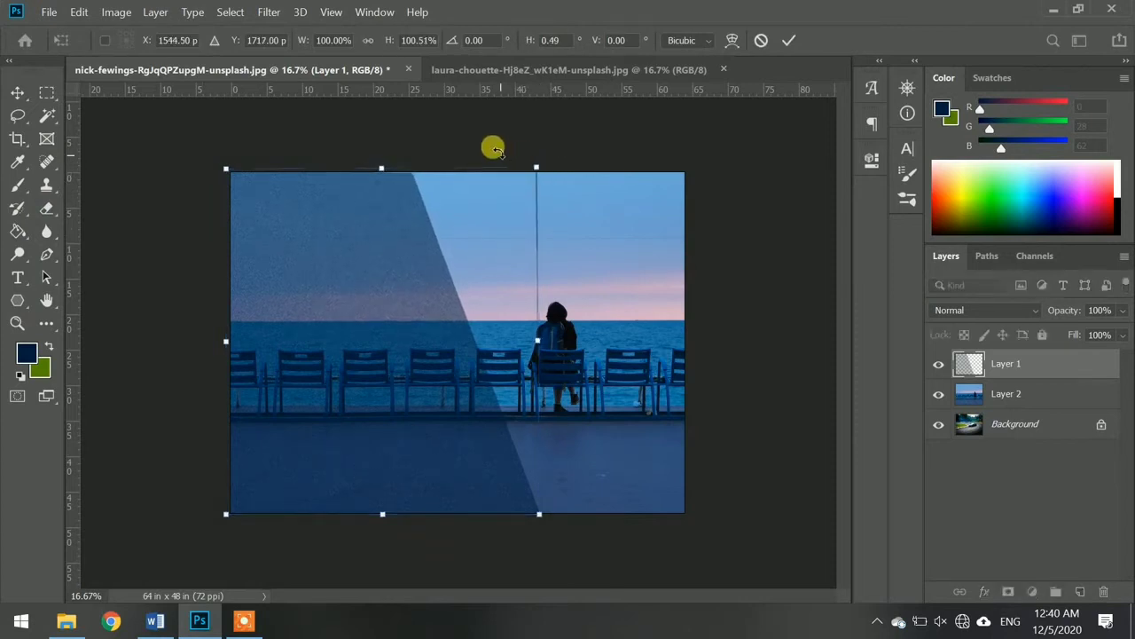
pyautogui.press('Return')
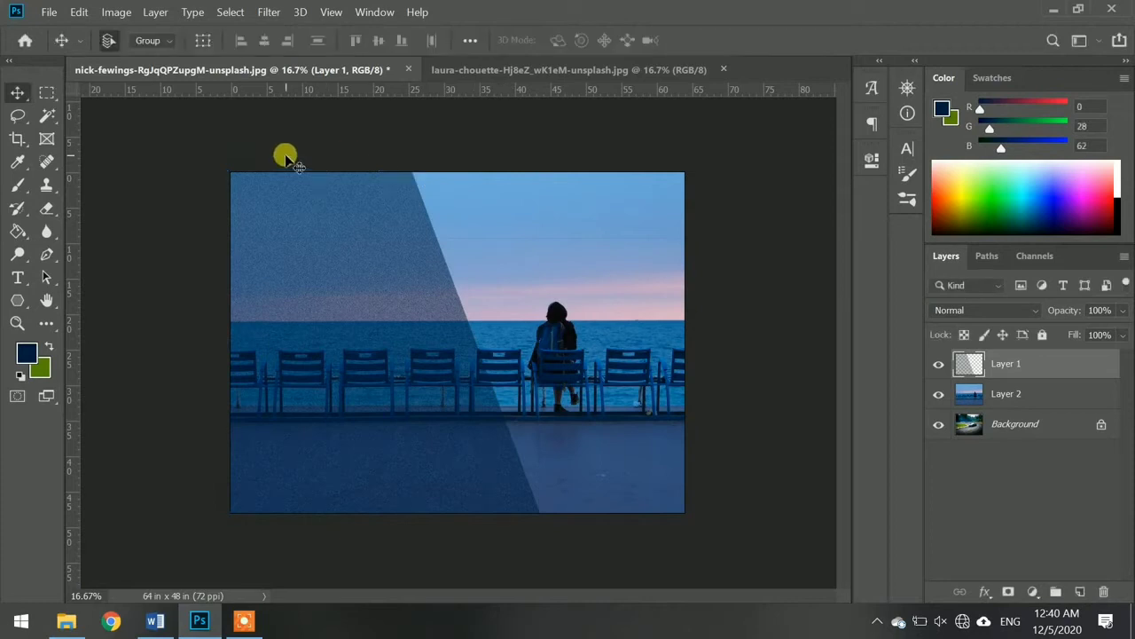
# - Add a new layer and place a rectangular marquee about 26 x 6 in with 50 px feather in the overlay's lower part
pyautogui.click(56, 101)
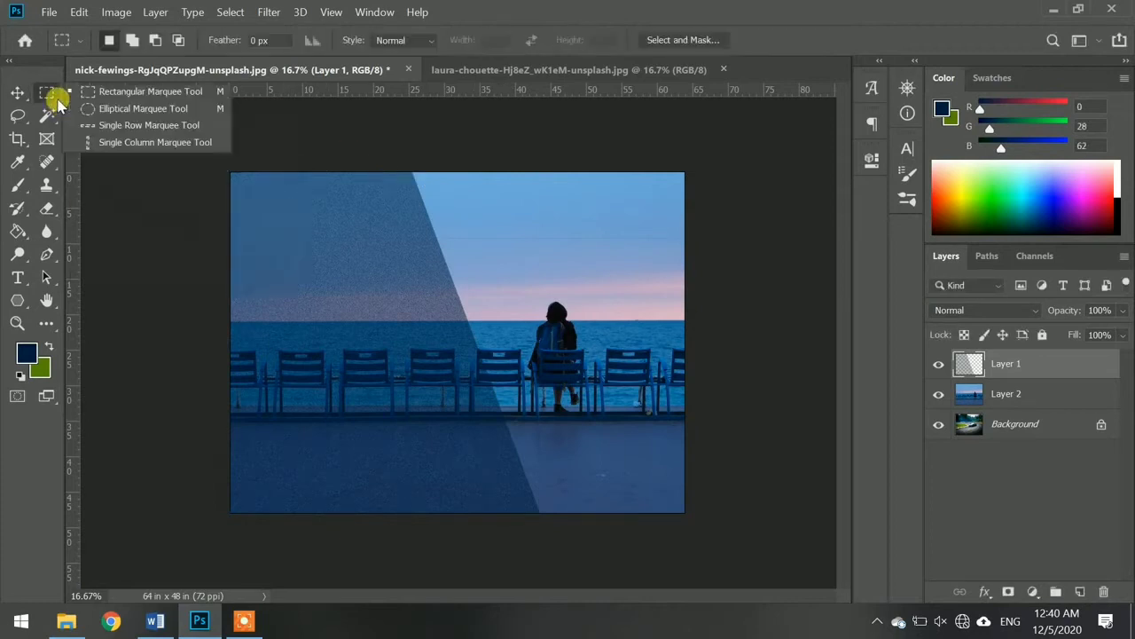
pyautogui.click(122, 111)
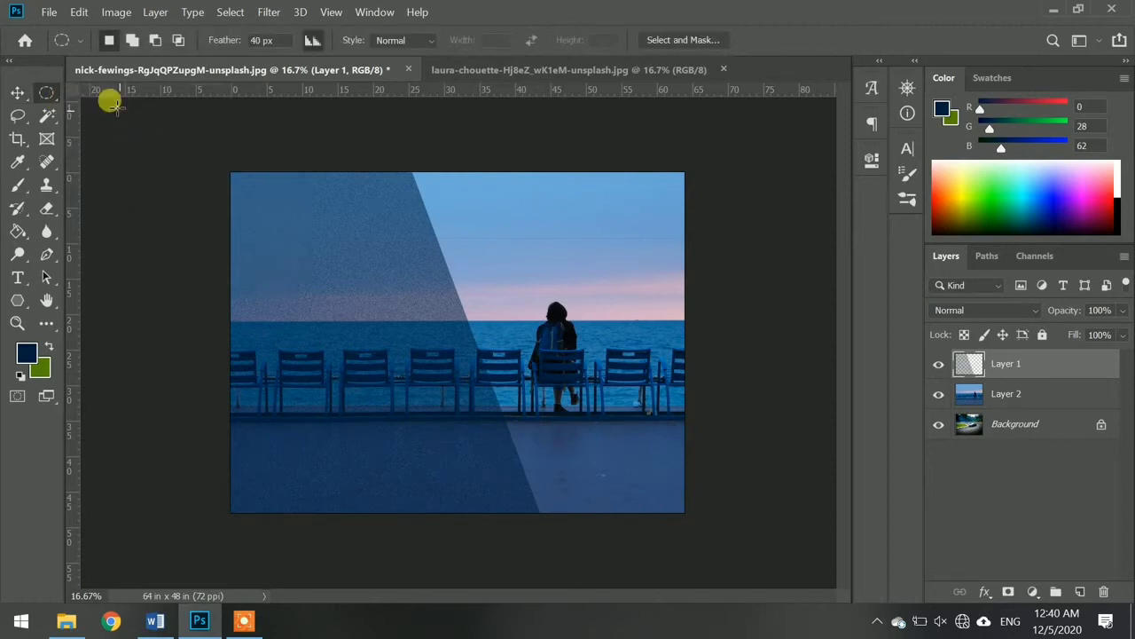
pyautogui.rightClick(55, 102)
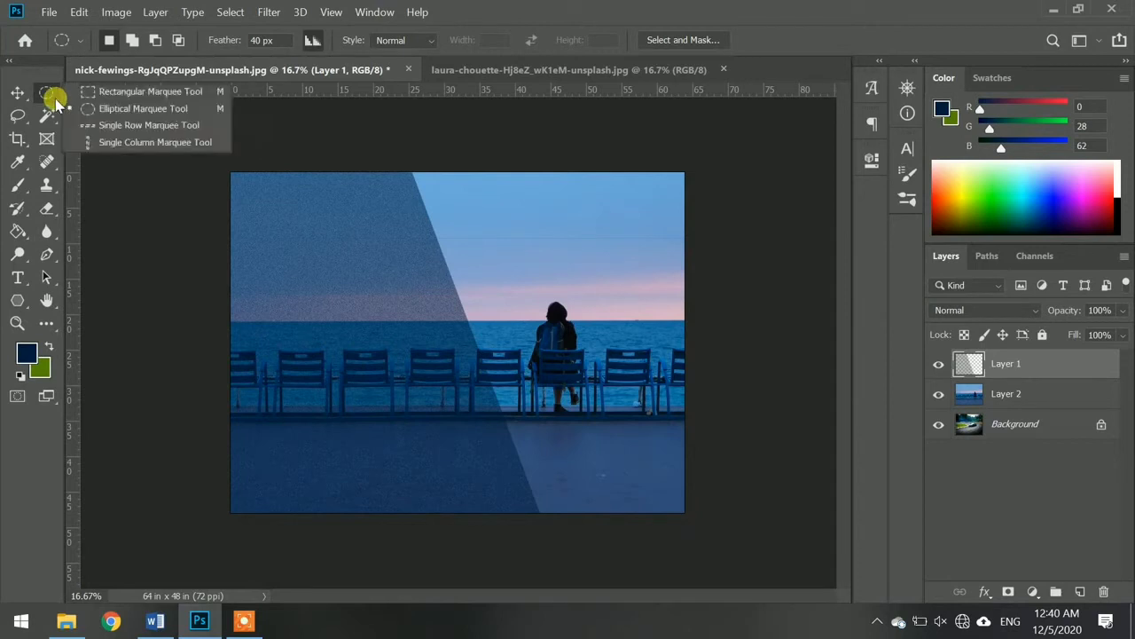
pyautogui.click(106, 93)
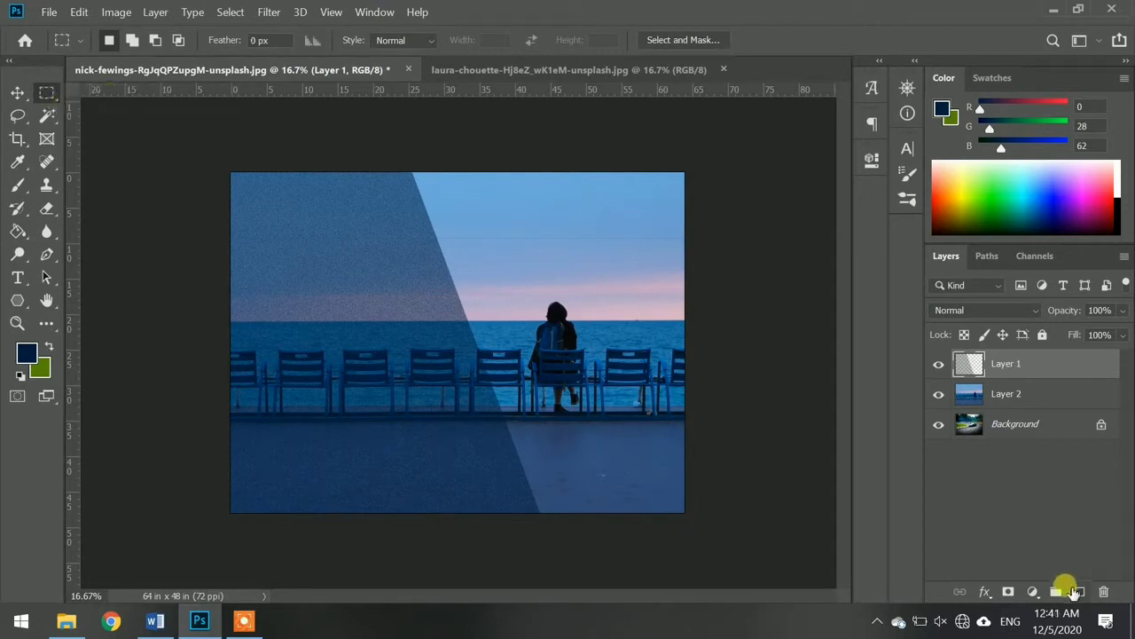
pyautogui.click(1080, 591)
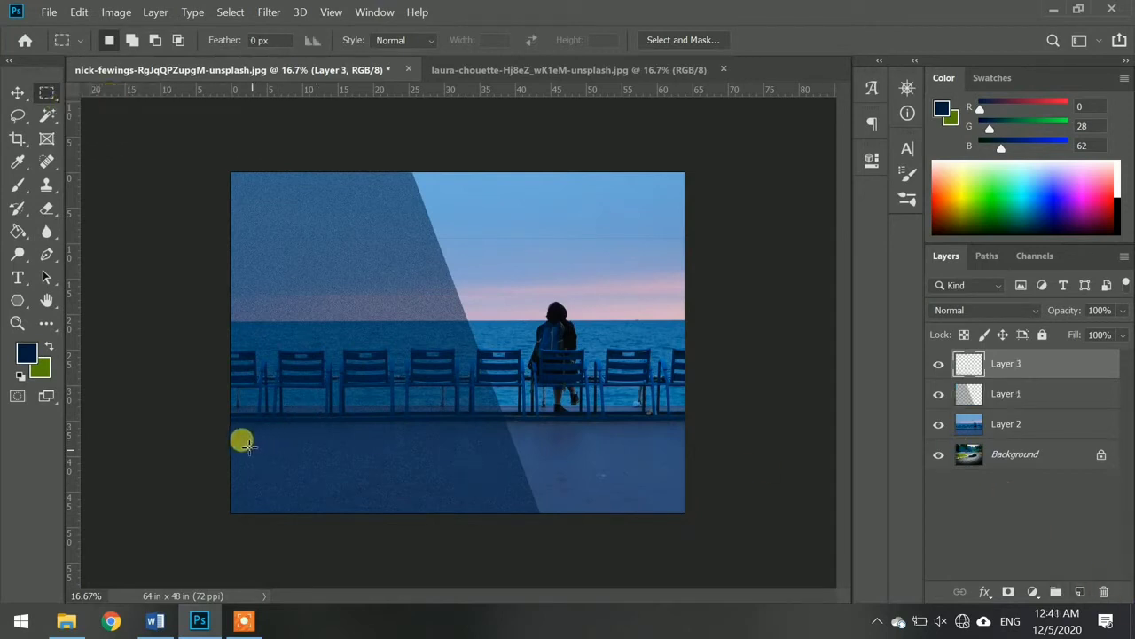
pyautogui.click(254, 41)
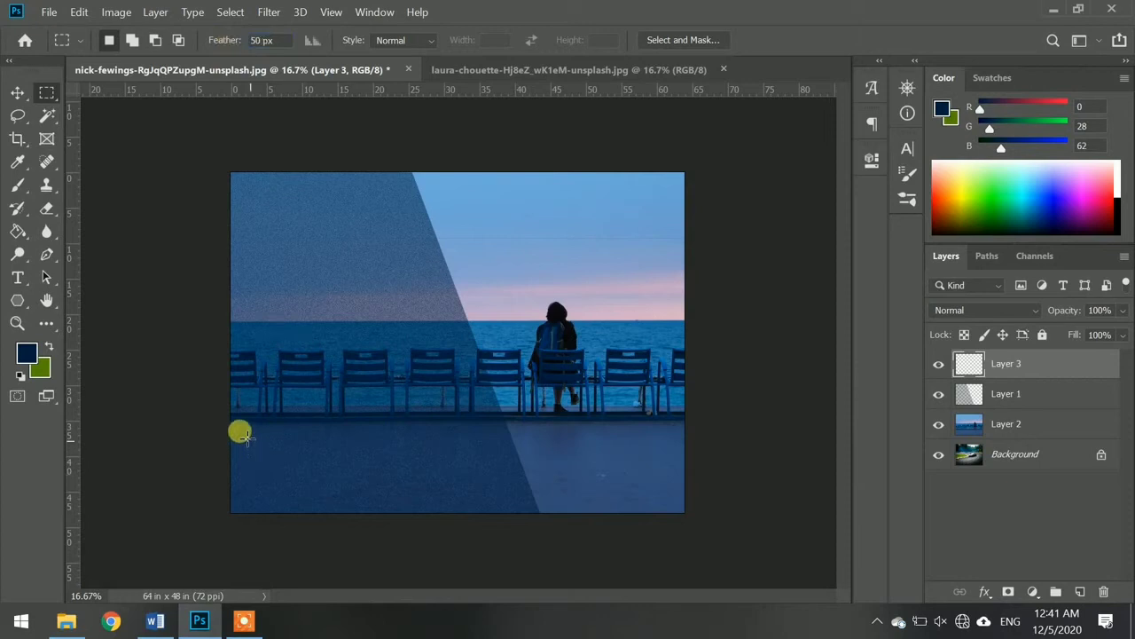
pyautogui.moveTo(248, 443); pyautogui.dragTo(431, 484)
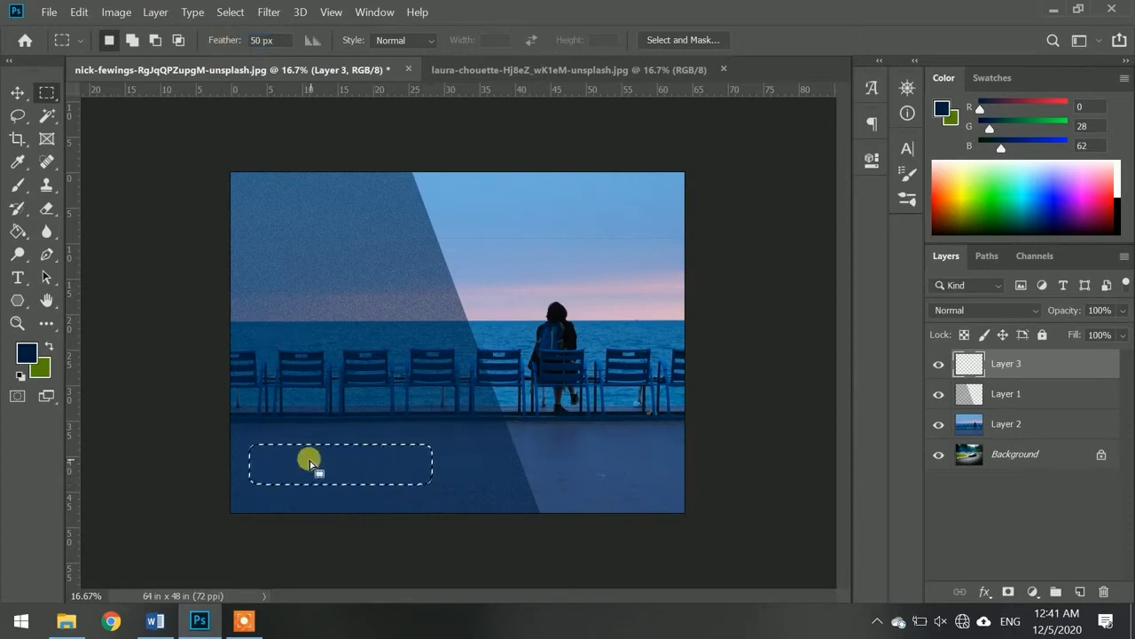
pyautogui.moveTo(309, 460); pyautogui.dragTo(330, 467)
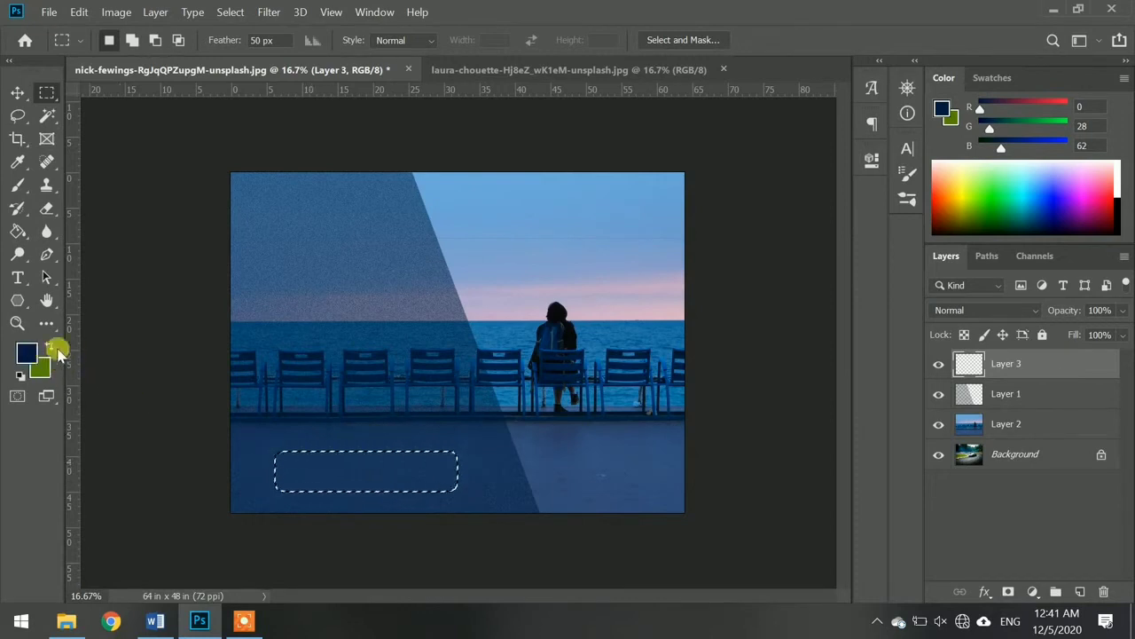
# - Fill the feathered rectangle on Layer 3 with the green swatch at 100% Paint Bucket opacity and deselect it
pyautogui.click(18, 231)
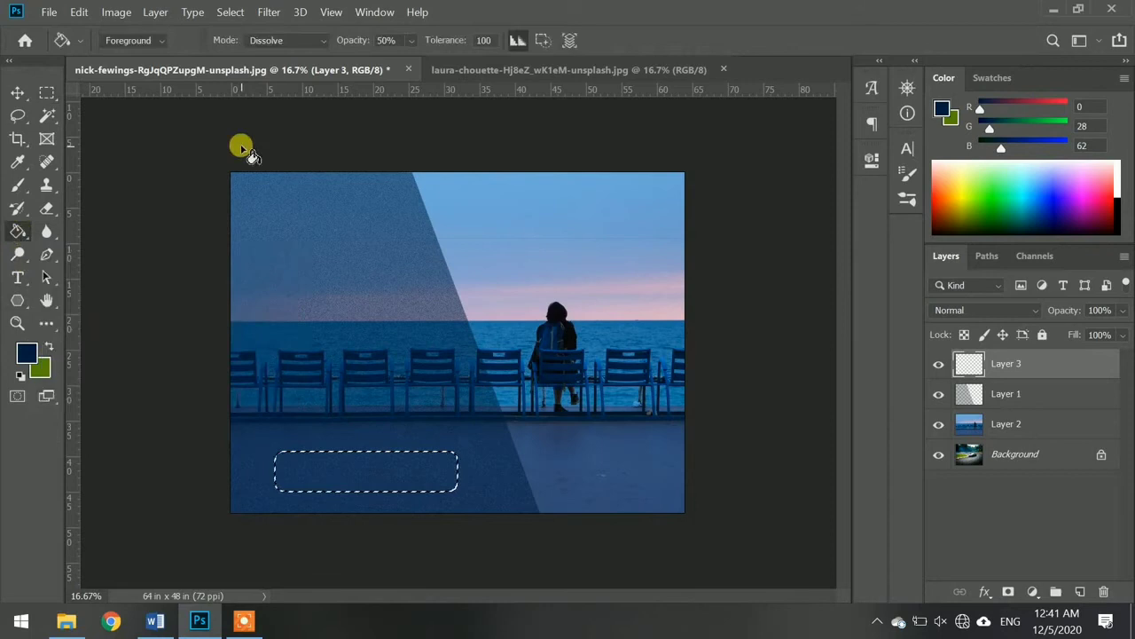
pyautogui.click(411, 40)
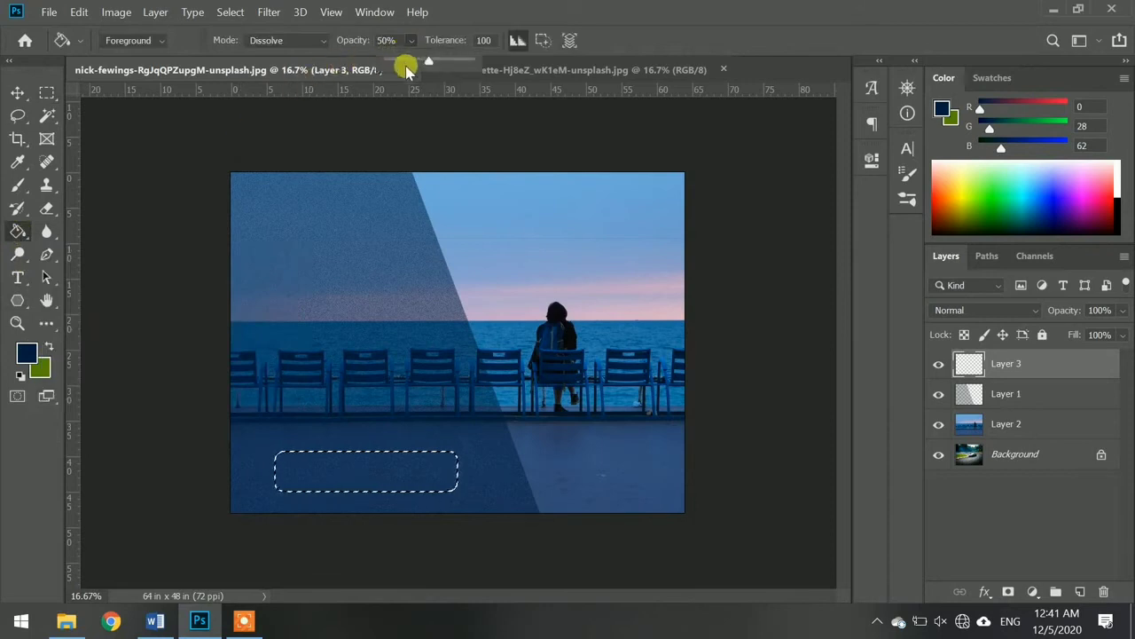
pyautogui.moveTo(431, 68); pyautogui.dragTo(455, 69)
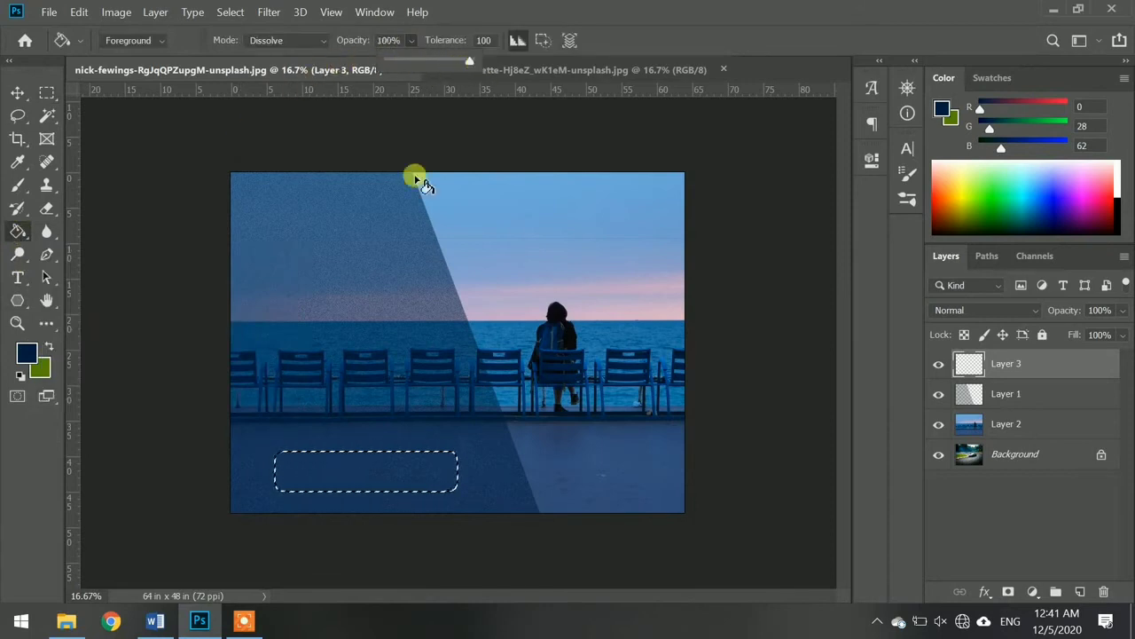
pyautogui.click(48, 347)
pyautogui.click(351, 468)
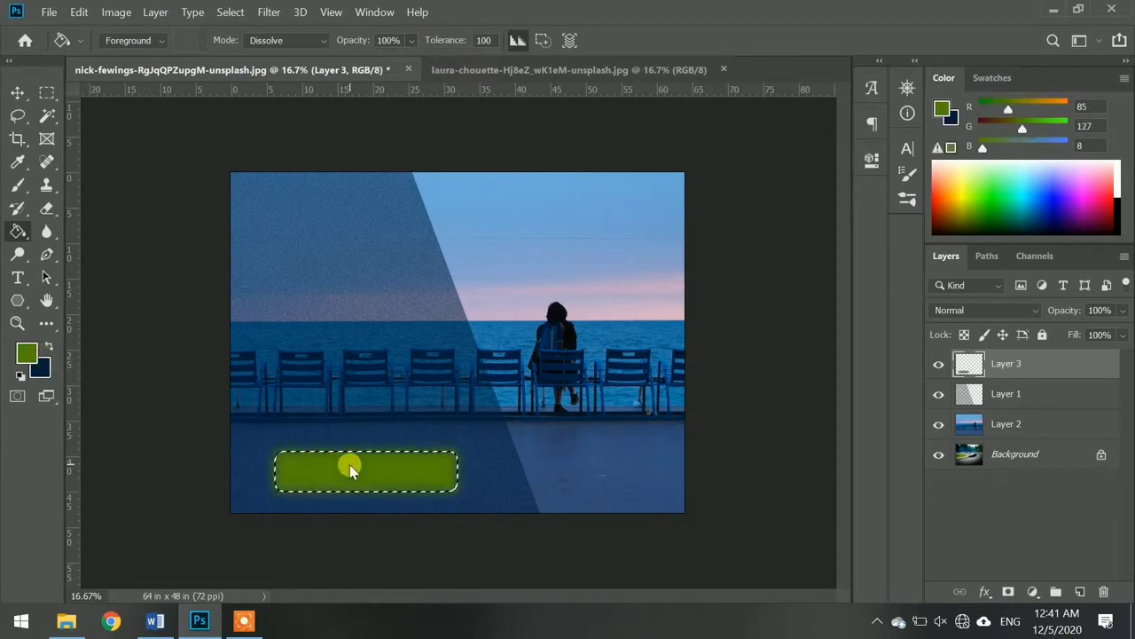
pyautogui.hotkey('ctrl', 'd')
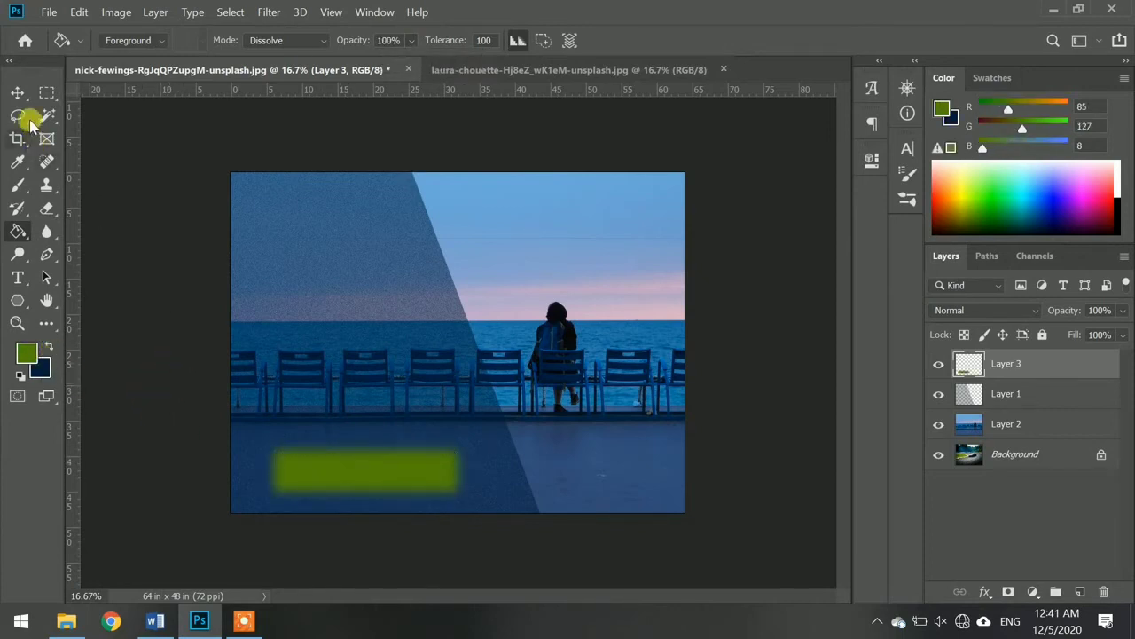
pyautogui.click(18, 92)
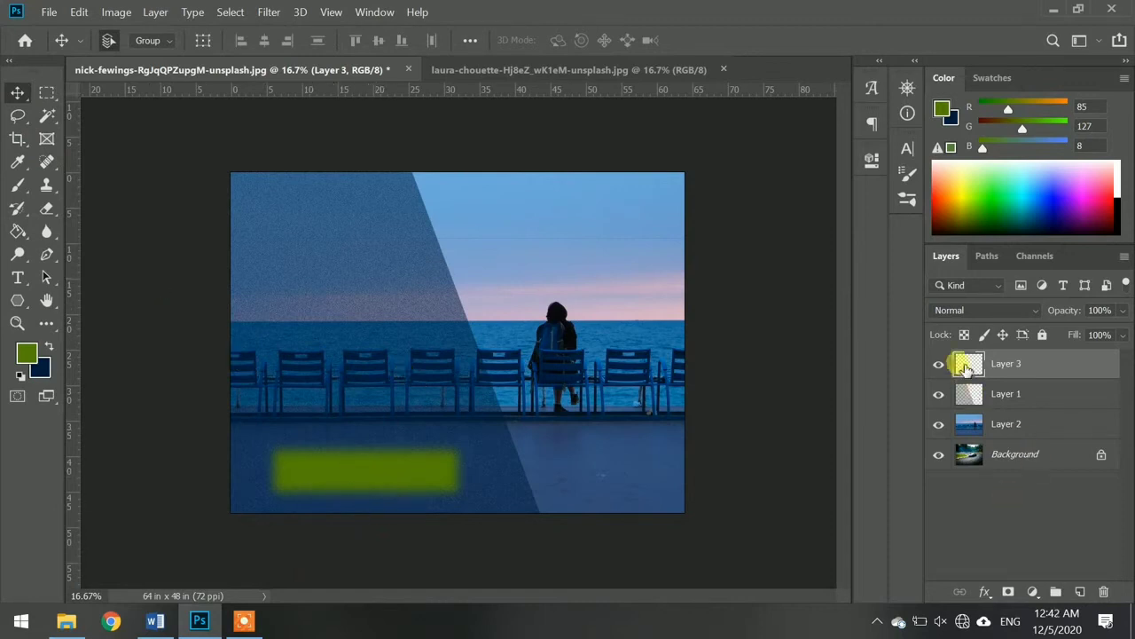
pyautogui.moveTo(363, 481)
pyautogui.mouseDown()
pyautogui.moveTo(367, 380)
pyautogui.moveTo(361, 486)
pyautogui.mouseUp()
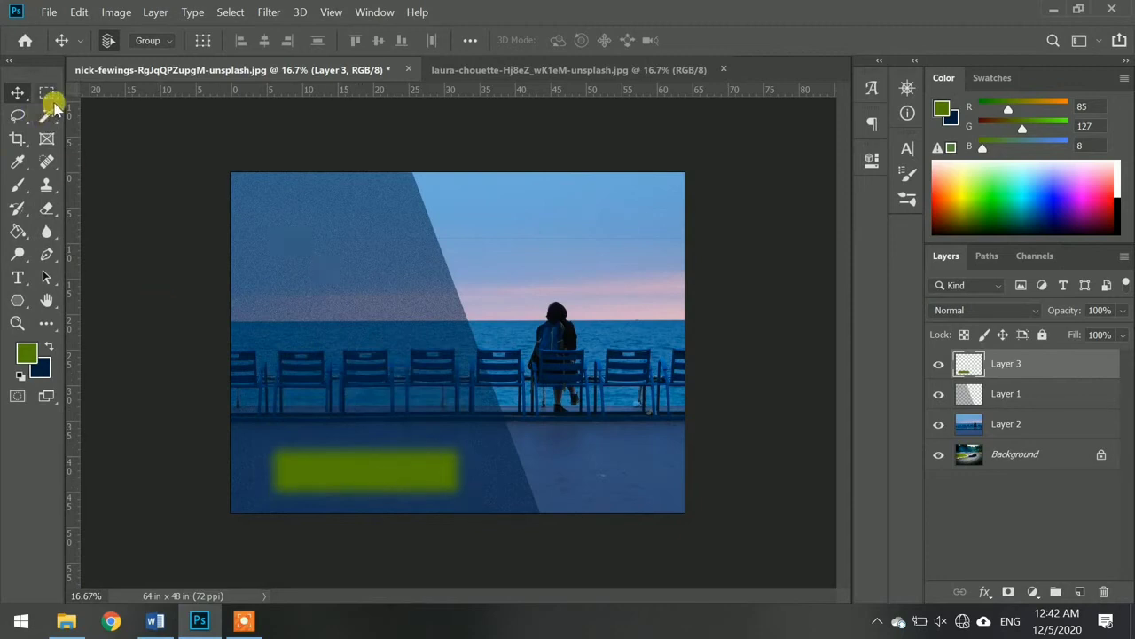
# - Add a new layer, place a 40 px feathered elliptical marquee about 16 x 14 in over the overlay's upper part, and try to transform it
pyautogui.click(49, 93)
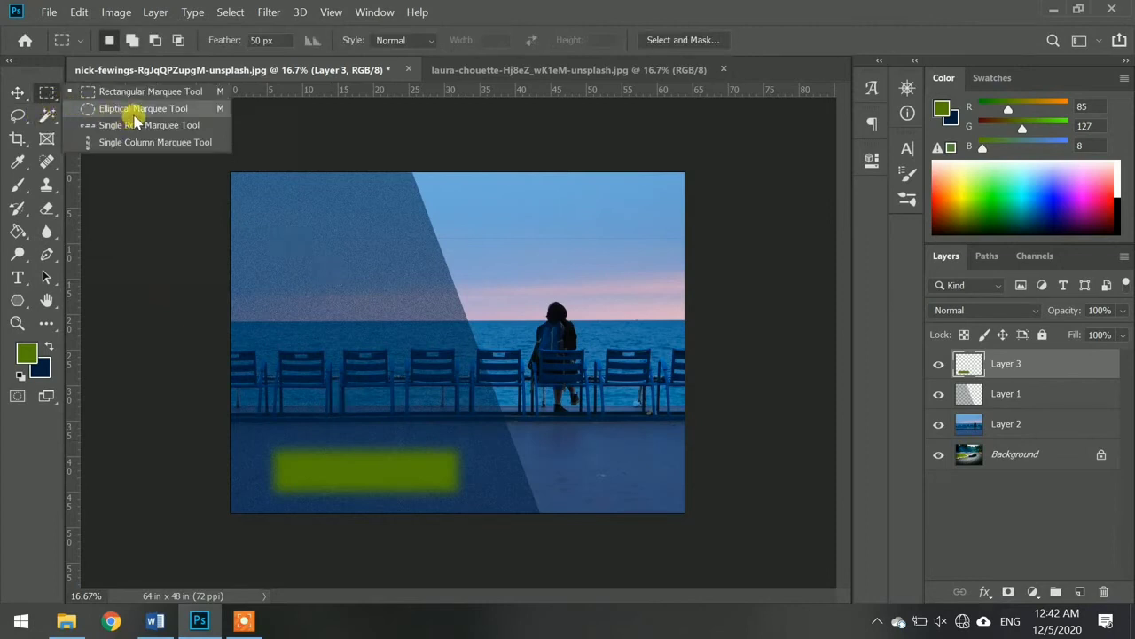
pyautogui.click(138, 110)
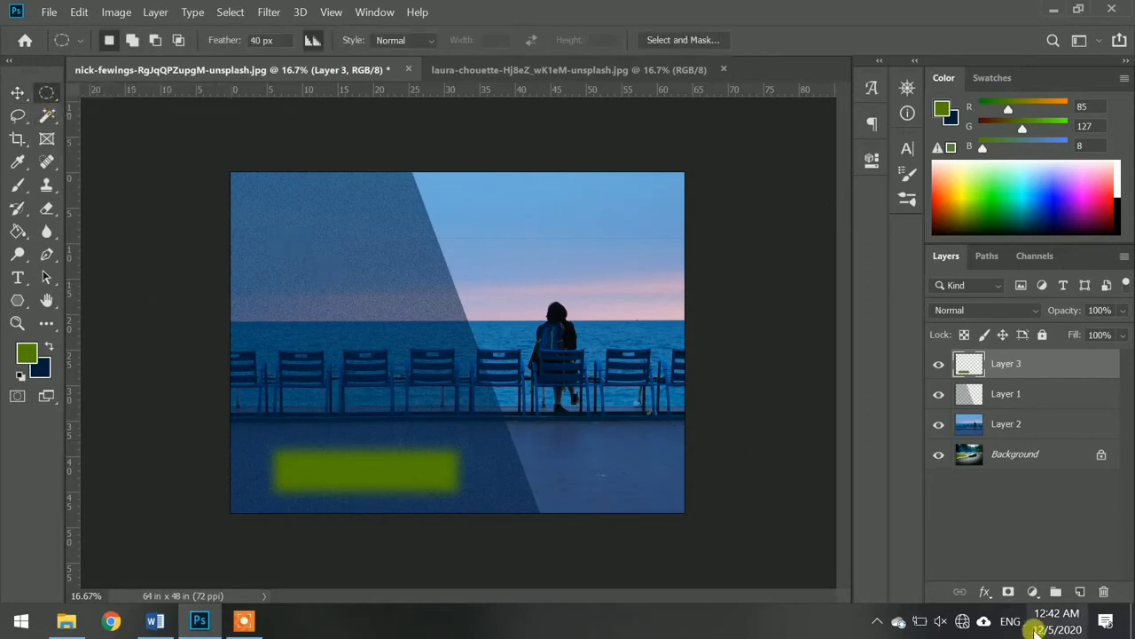
pyautogui.click(1079, 591)
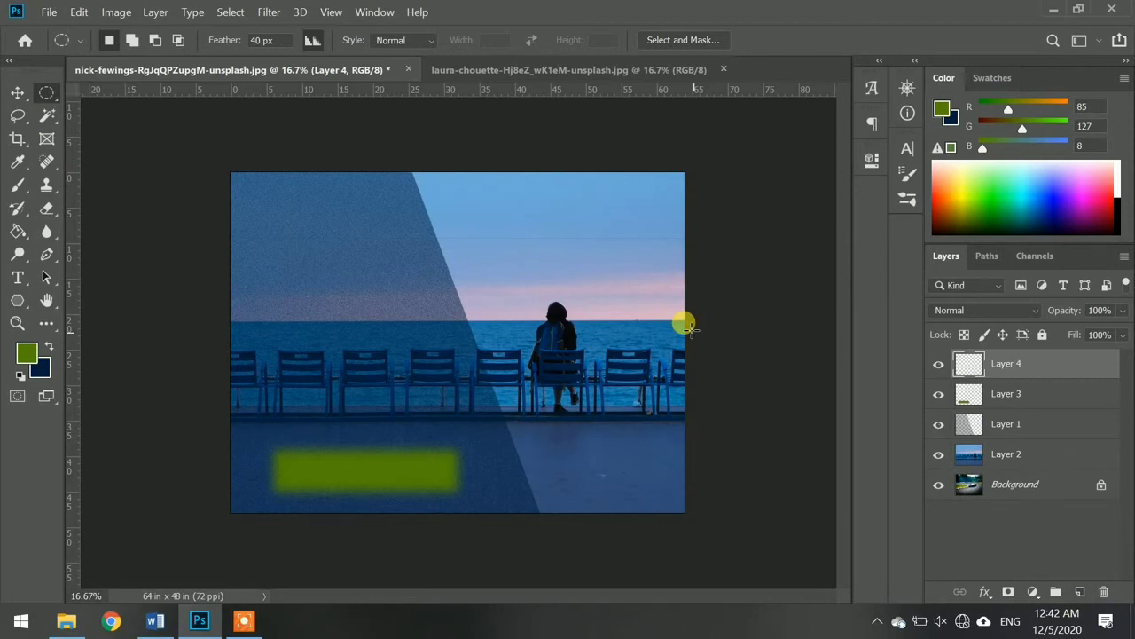
pyautogui.moveTo(401, 236); pyautogui.dragTo(290, 337)
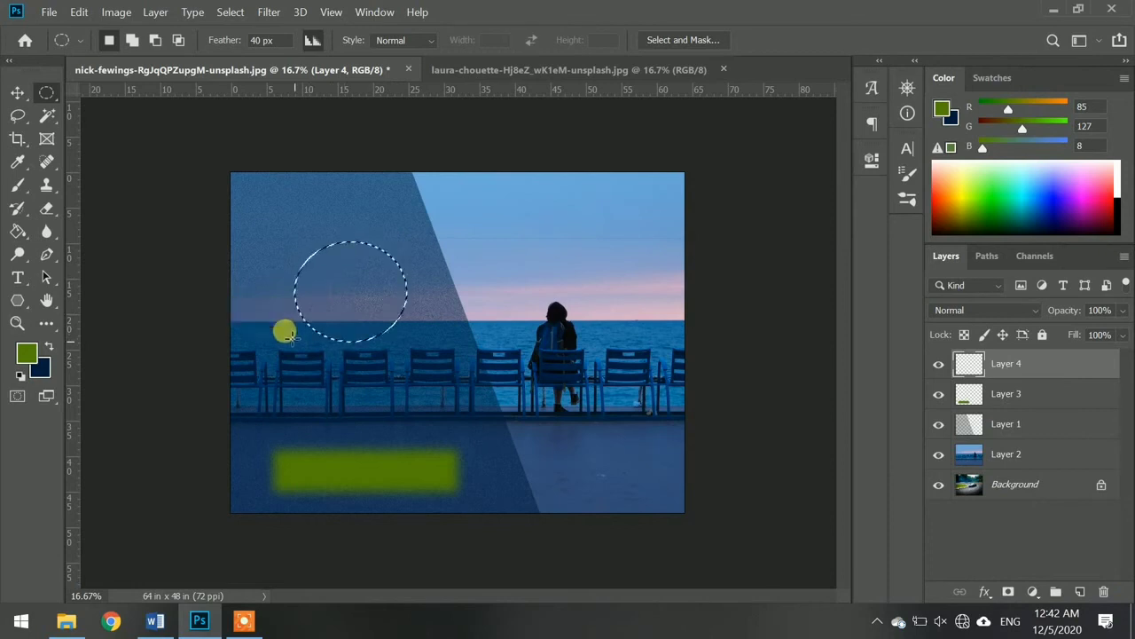
pyautogui.moveTo(346, 275); pyautogui.dragTo(331, 249)
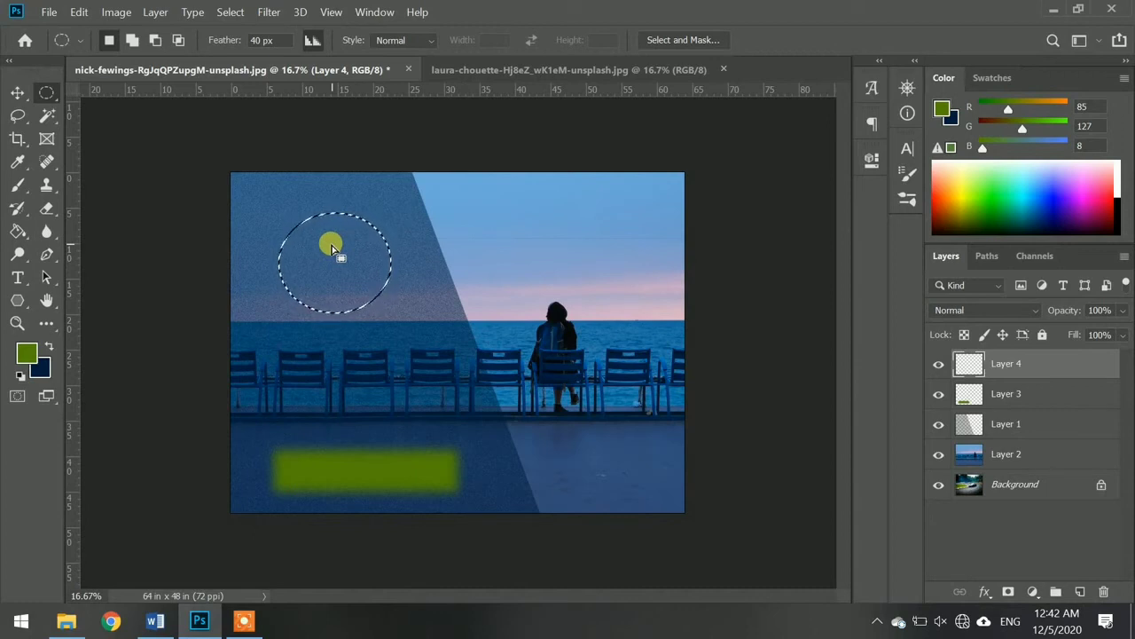
pyautogui.hotkey('ctrl', 't')
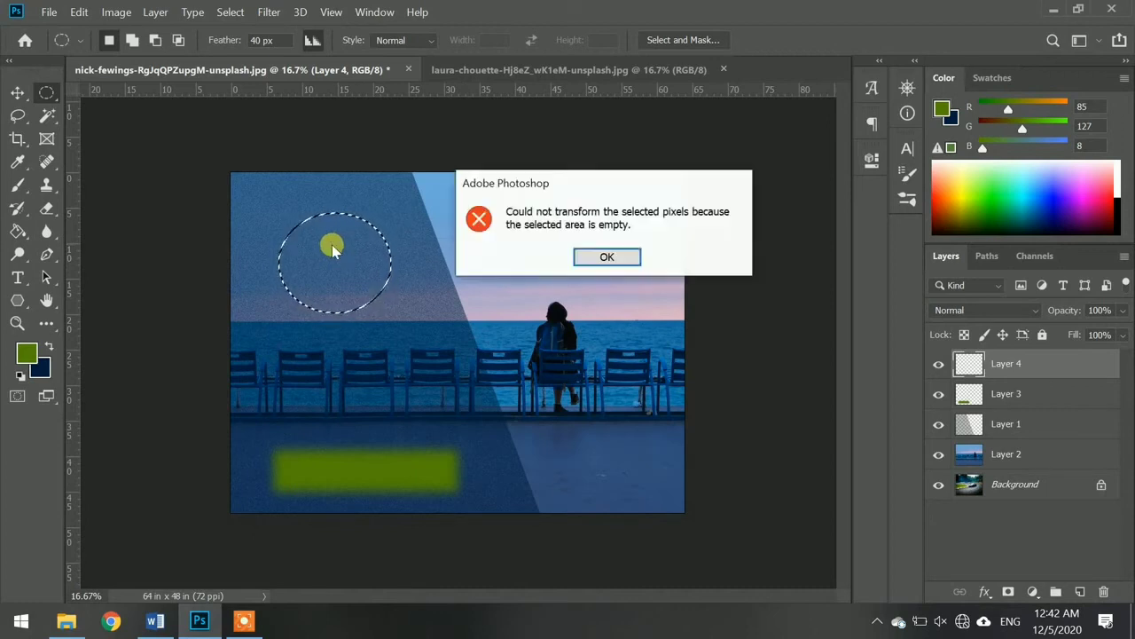
pyautogui.click(607, 257)
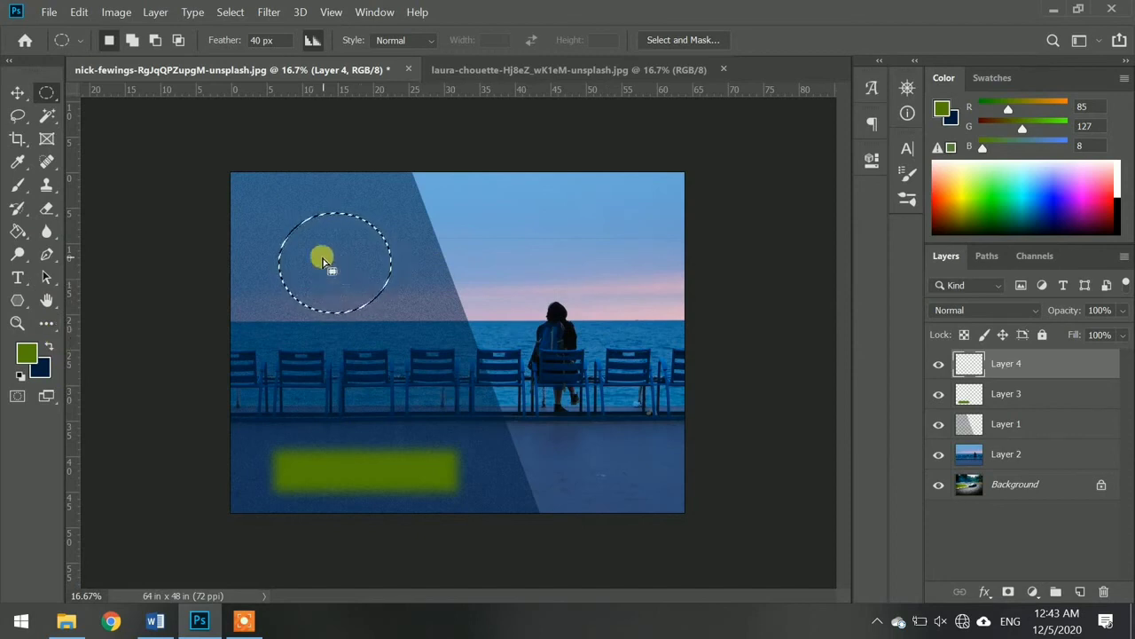
# - Try out narrow and wide elliptical marquees over the overlay on Layer 4, and clear the selection
pyautogui.moveTo(434, 232); pyautogui.dragTo(568, 261)
pyautogui.moveTo(316, 223); pyautogui.dragTo(272, 370)
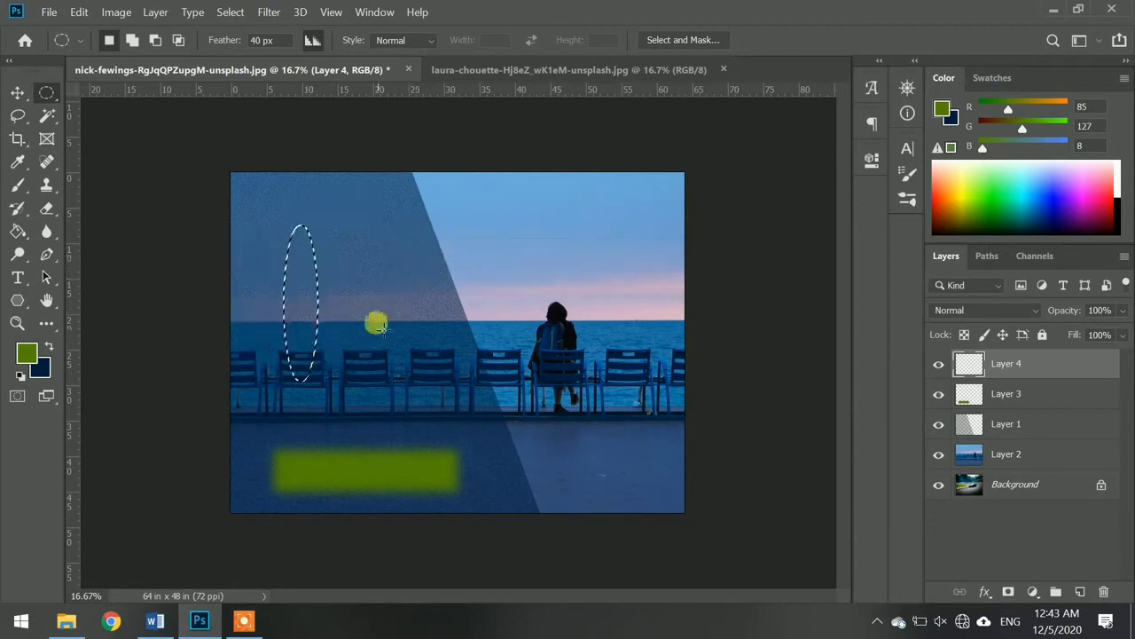
pyautogui.moveTo(408, 268); pyautogui.dragTo(272, 320)
pyautogui.moveTo(342, 303); pyautogui.dragTo(316, 236)
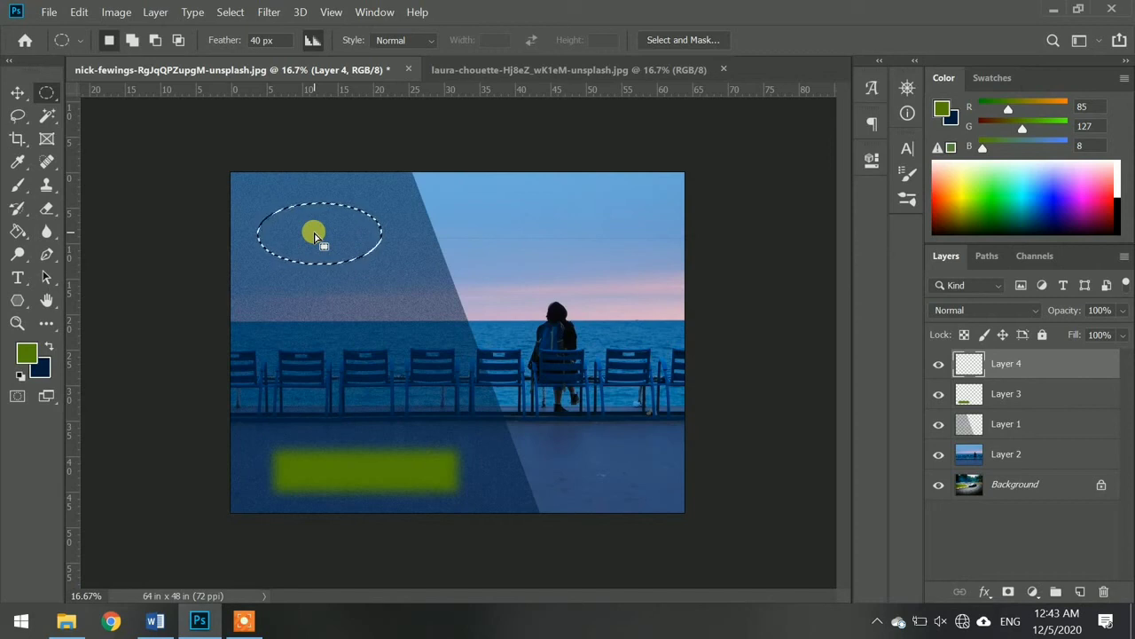
pyautogui.hotkey('ctrl', 'd')
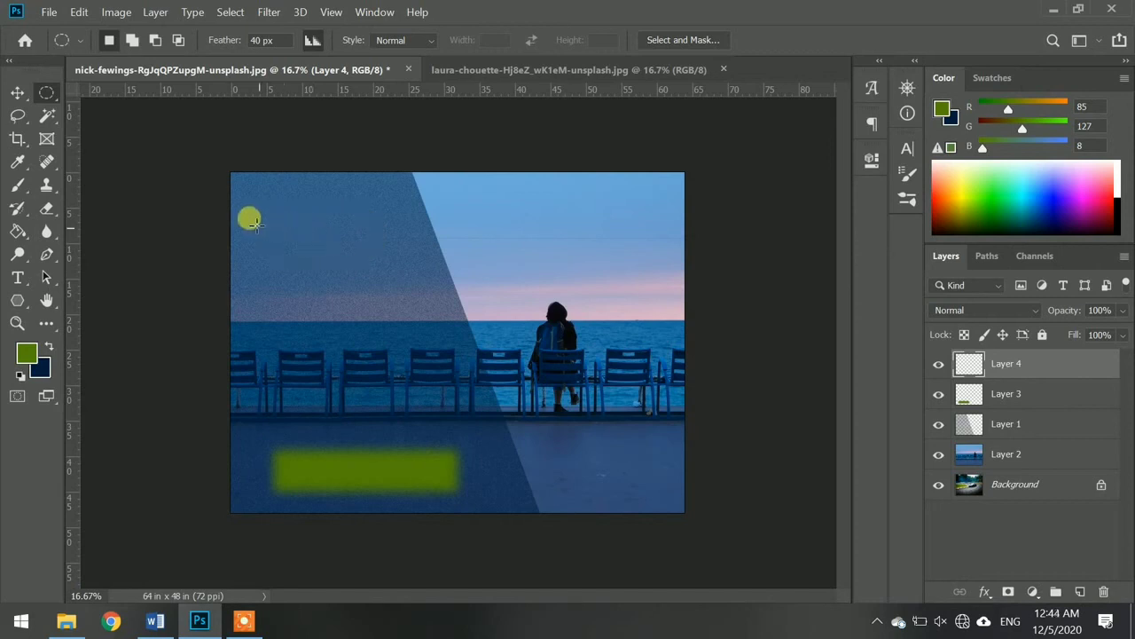
# - Try out a single-row marquee across the sky and a single-column marquee about 20 in across on Layer 4, and clear the selection
pyautogui.click(50, 96)
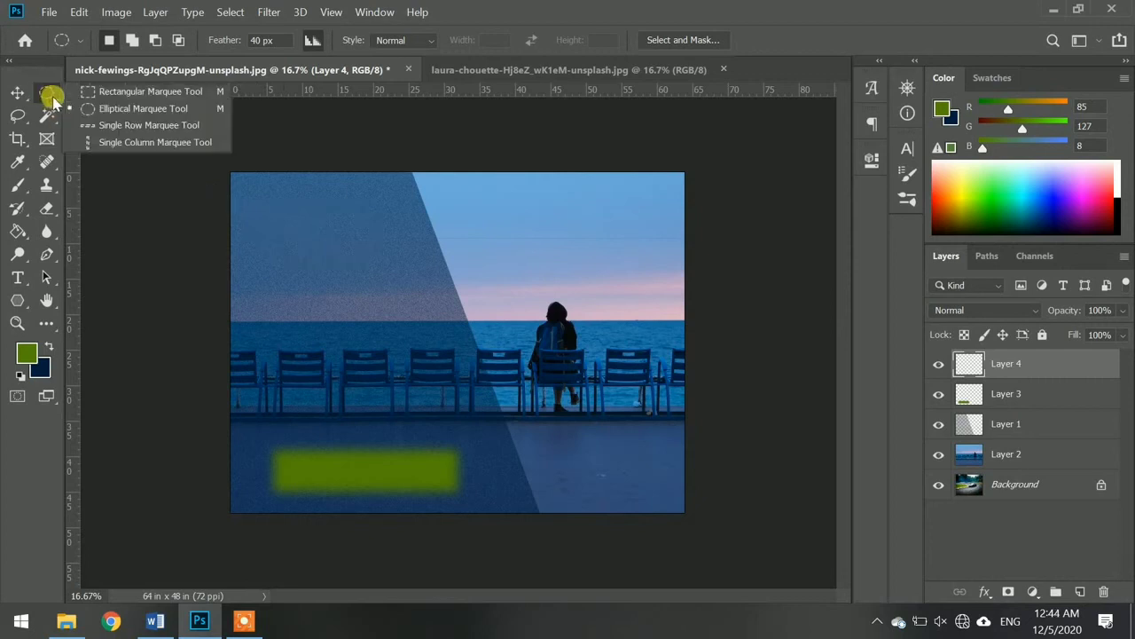
pyautogui.click(126, 128)
pyautogui.click(476, 263)
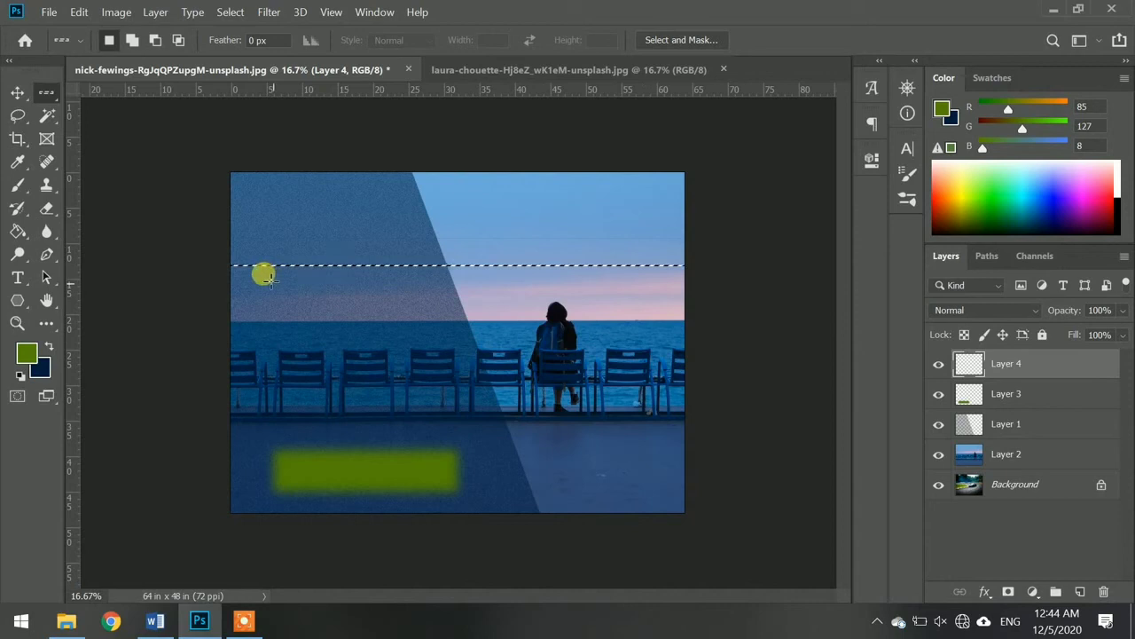
pyautogui.rightClick(51, 98)
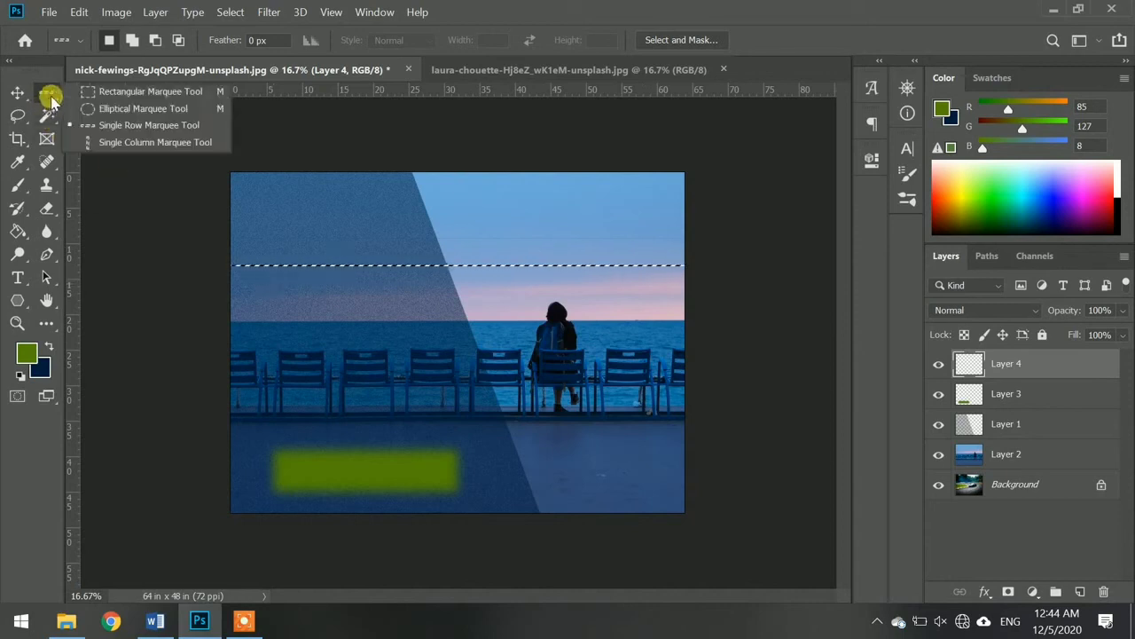
pyautogui.click(99, 142)
pyautogui.click(370, 257)
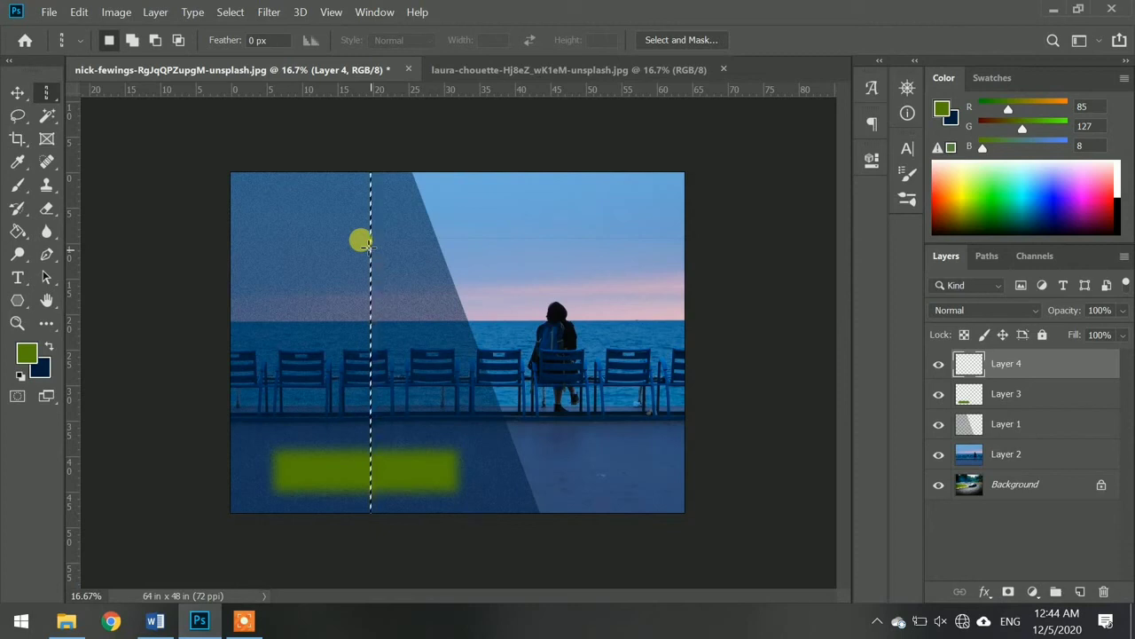
pyautogui.hotkey('ctrl', 'd')
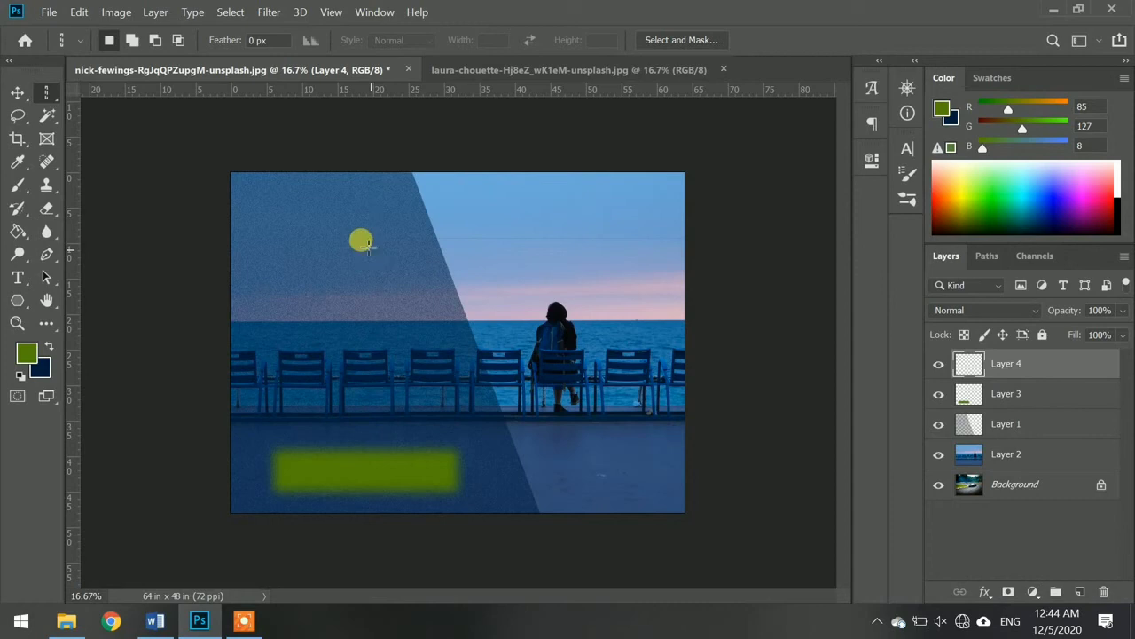
# - Hide Layer 1, Layer 3 and Layer 4, and make Layer 2 the active layer
pyautogui.click(939, 424)
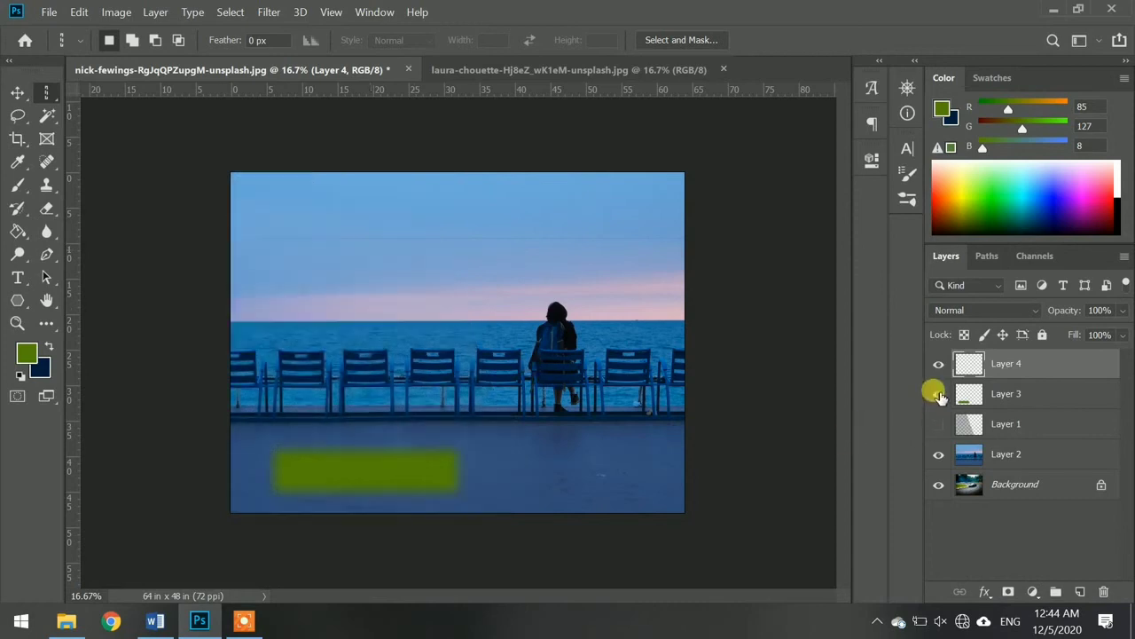
pyautogui.click(938, 394)
pyautogui.click(938, 364)
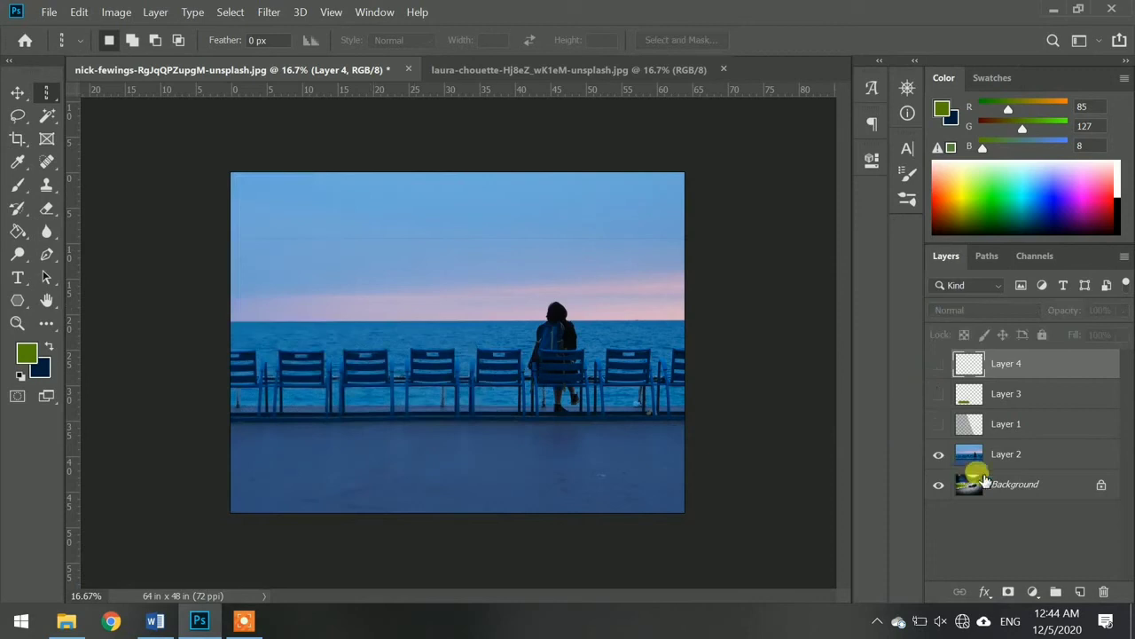
pyautogui.click(972, 453)
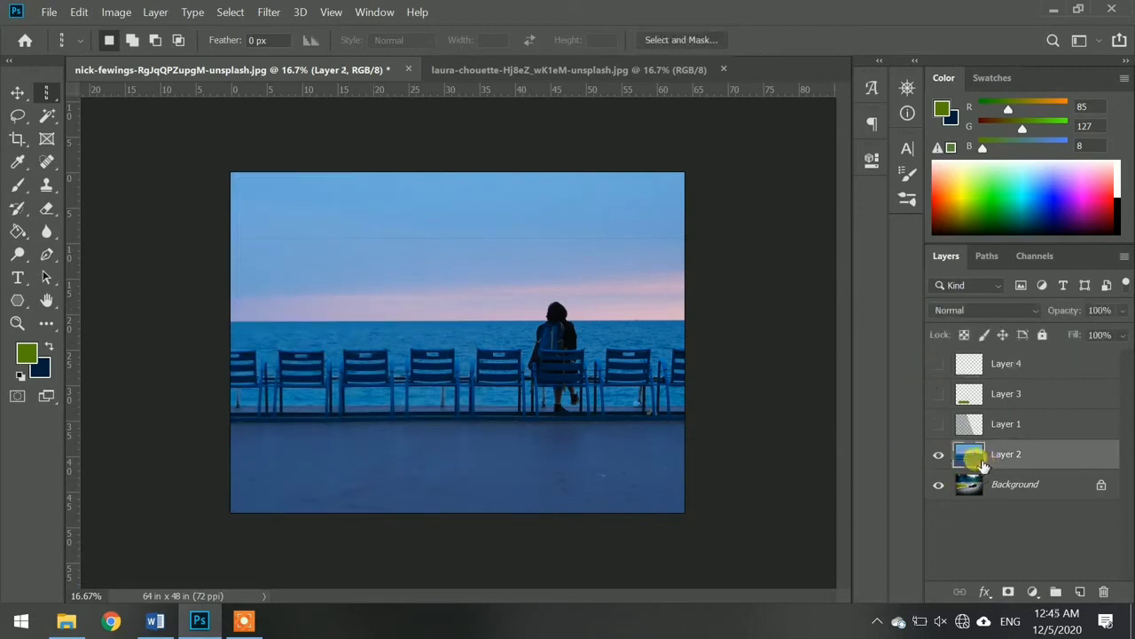
# - Place a single-column marquee about 24 in across with Layer 4 active, and clear it
pyautogui.click(967, 360)
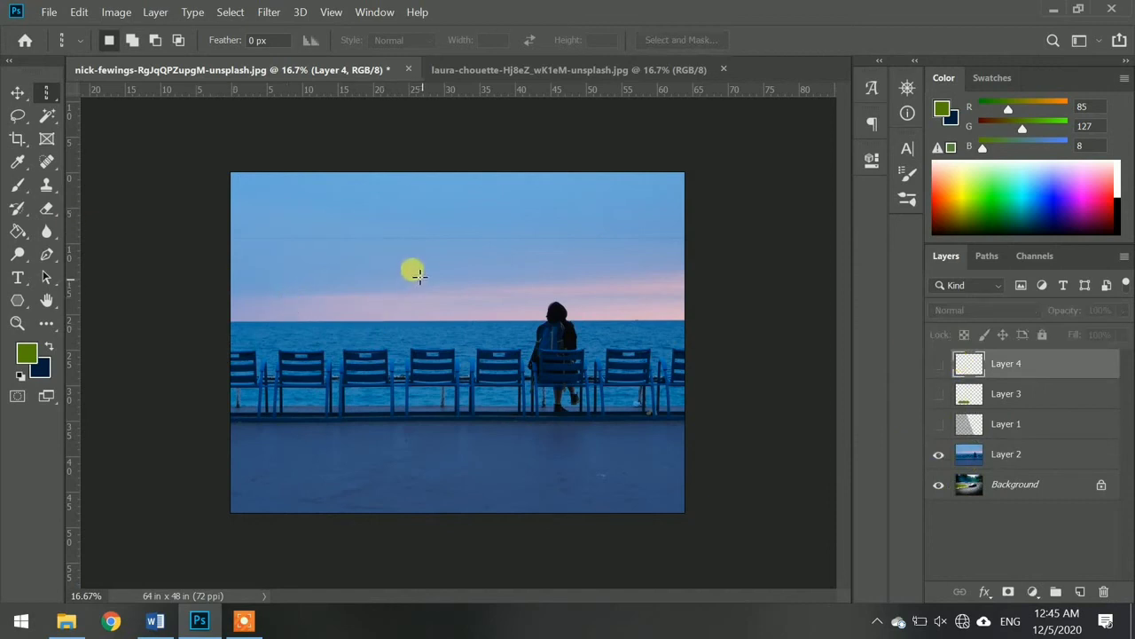
pyautogui.click(398, 300)
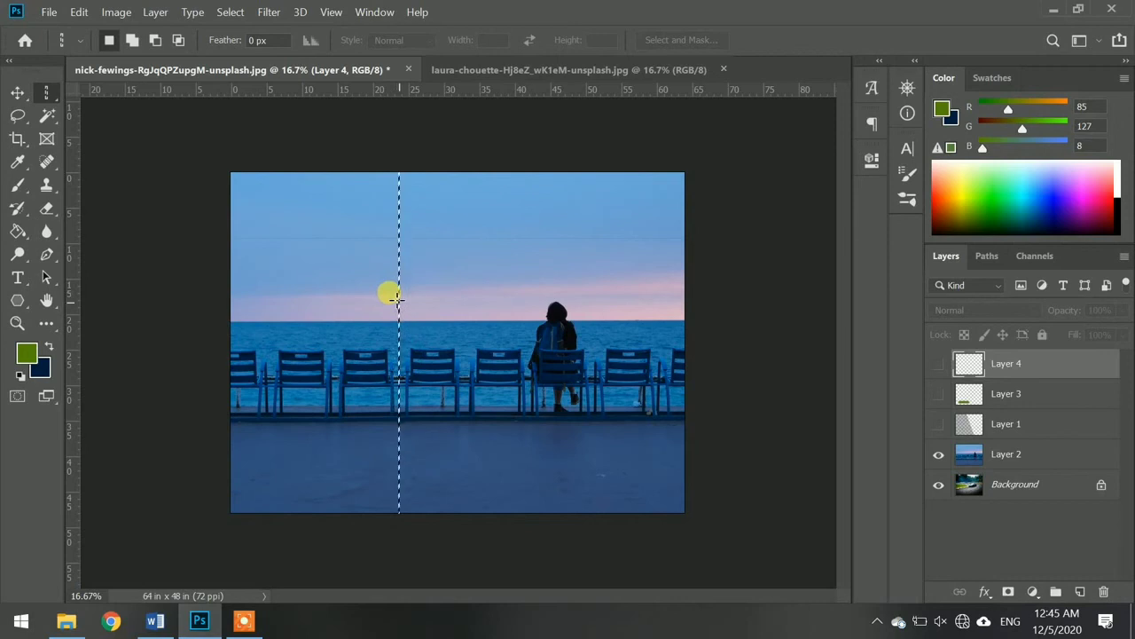
pyautogui.hotkey('ctrl', 'd')
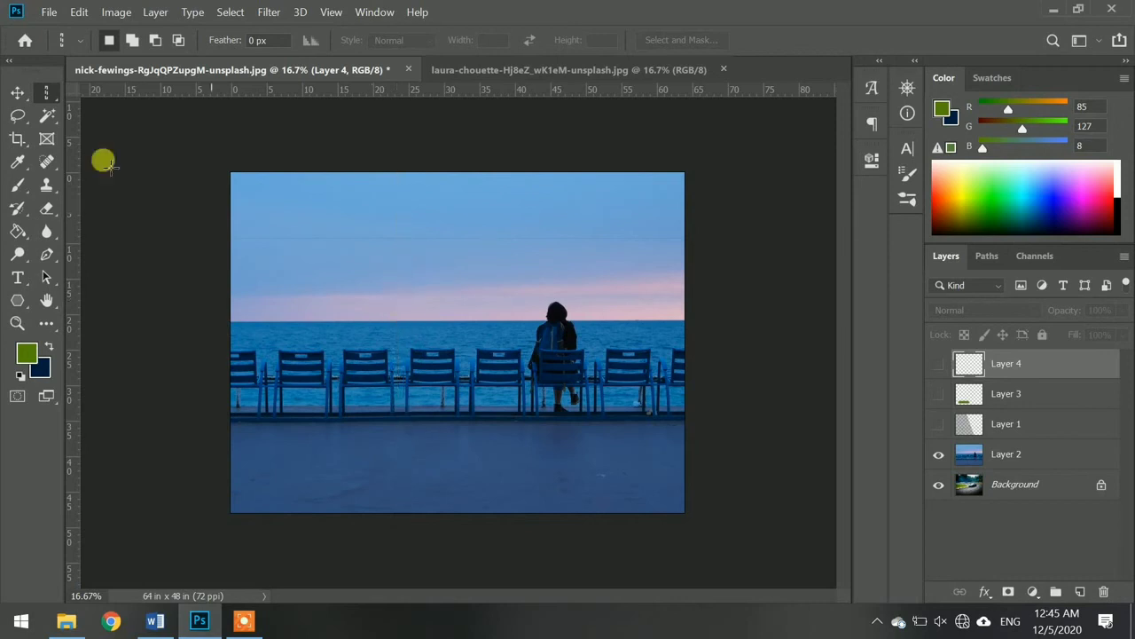
# - Try a 40 px feathered elliptical marquee over the sky on Layer 2, and clear it
pyautogui.rightClick(56, 103)
pyautogui.click(93, 108)
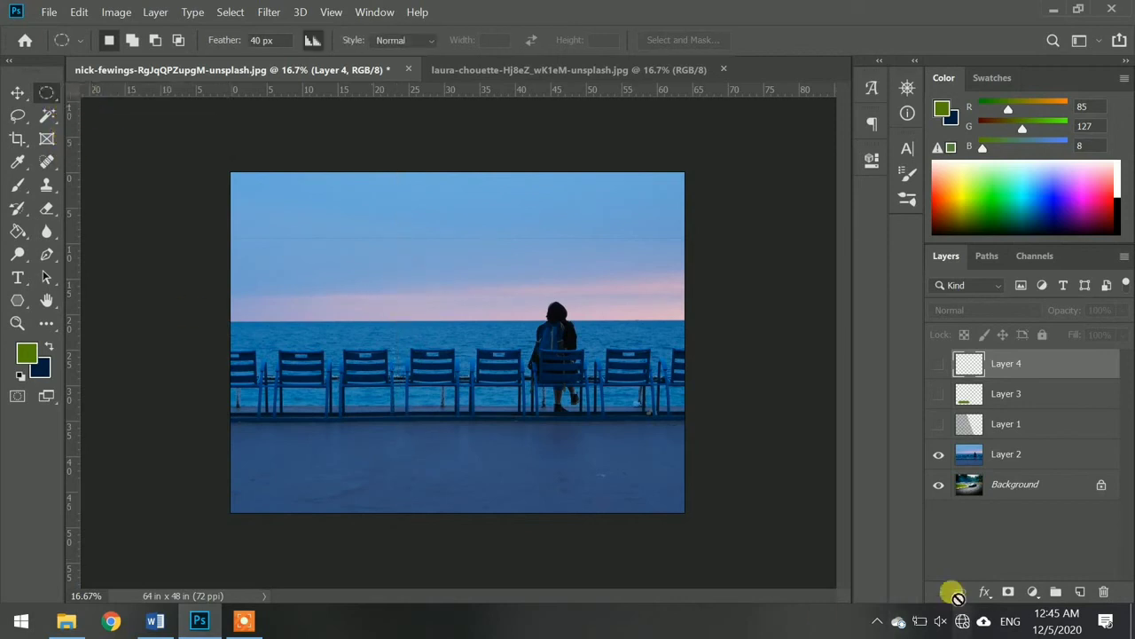
pyautogui.click(978, 456)
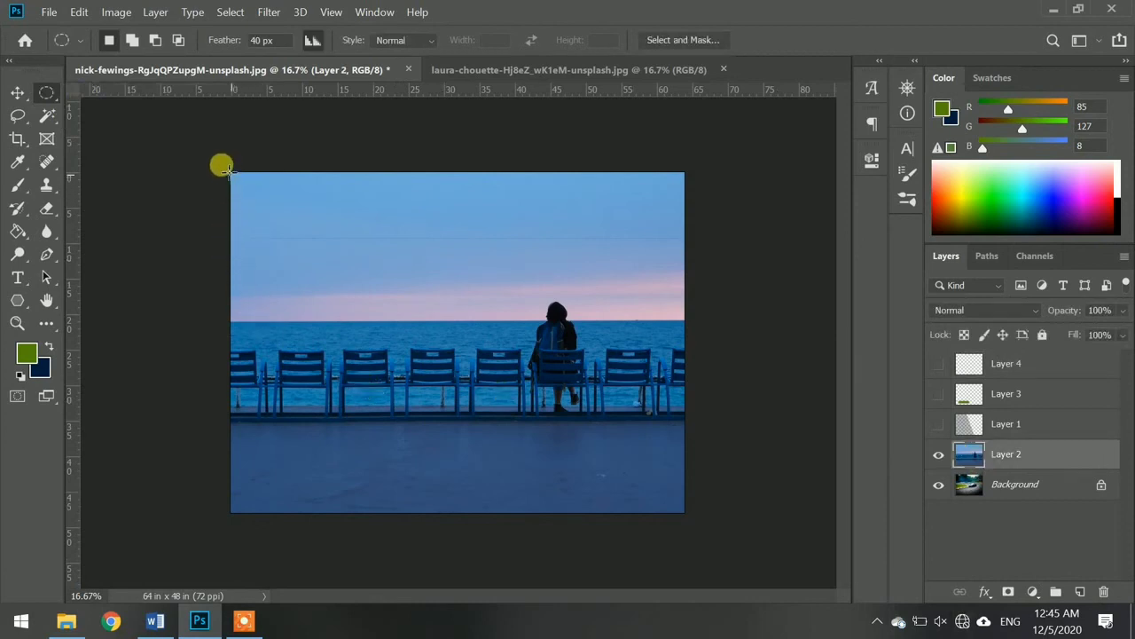
pyautogui.moveTo(229, 171); pyautogui.dragTo(474, 311)
pyautogui.click(470, 310)
# - Try a 50 px feathered rectangular marquee over the pavement on Layer 2
pyautogui.rightClick(49, 91)
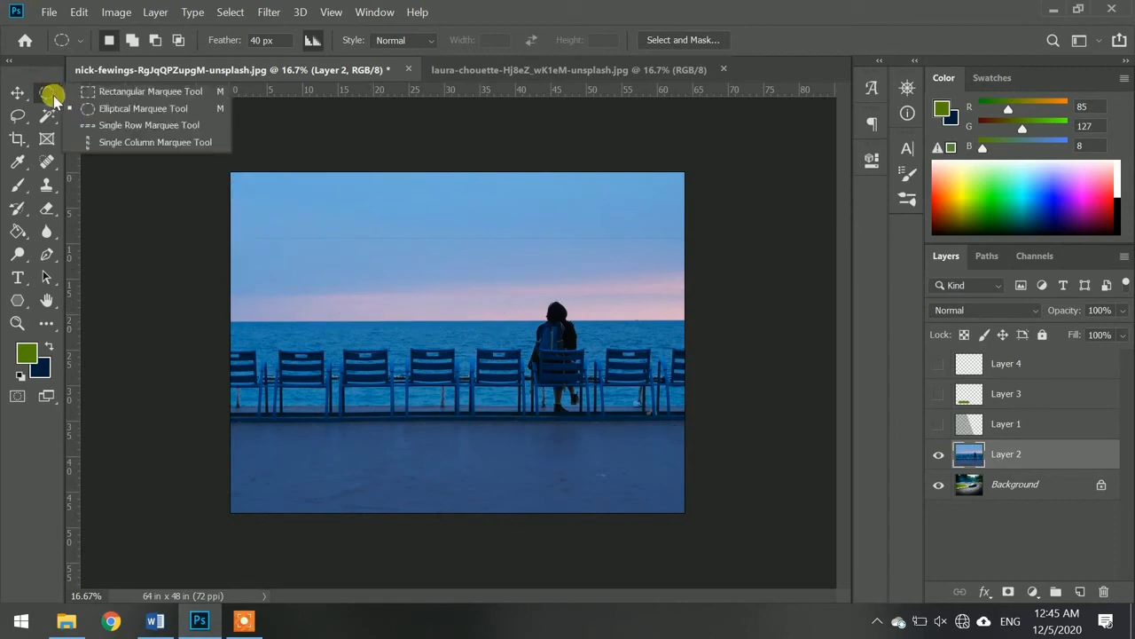
pyautogui.click(95, 93)
pyautogui.moveTo(228, 415); pyautogui.dragTo(682, 506)
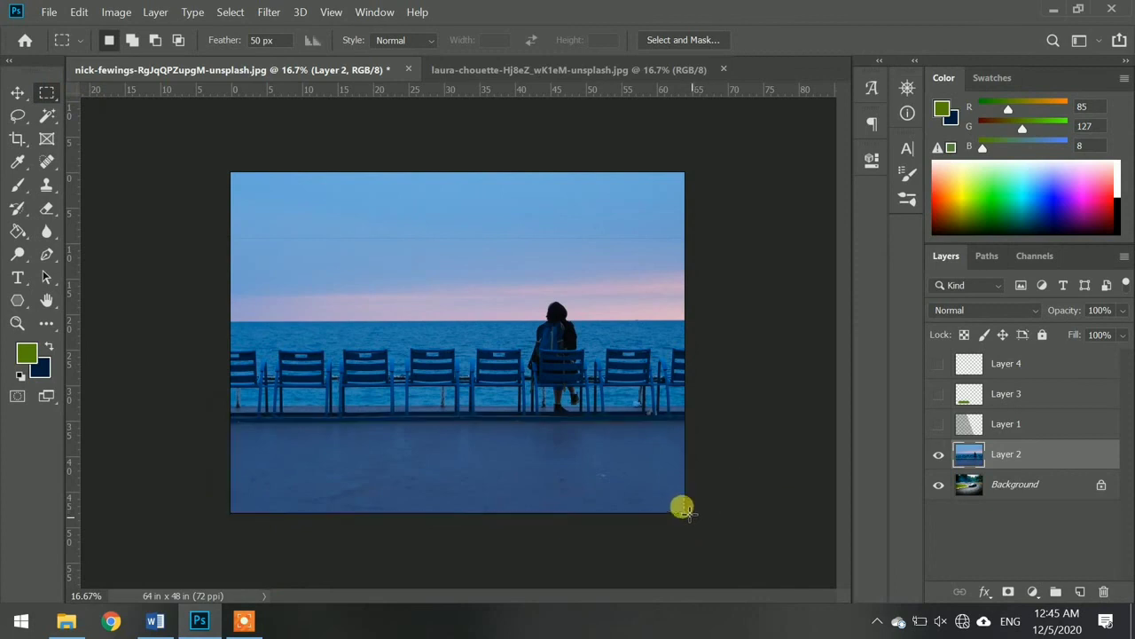
pyautogui.click(691, 522)
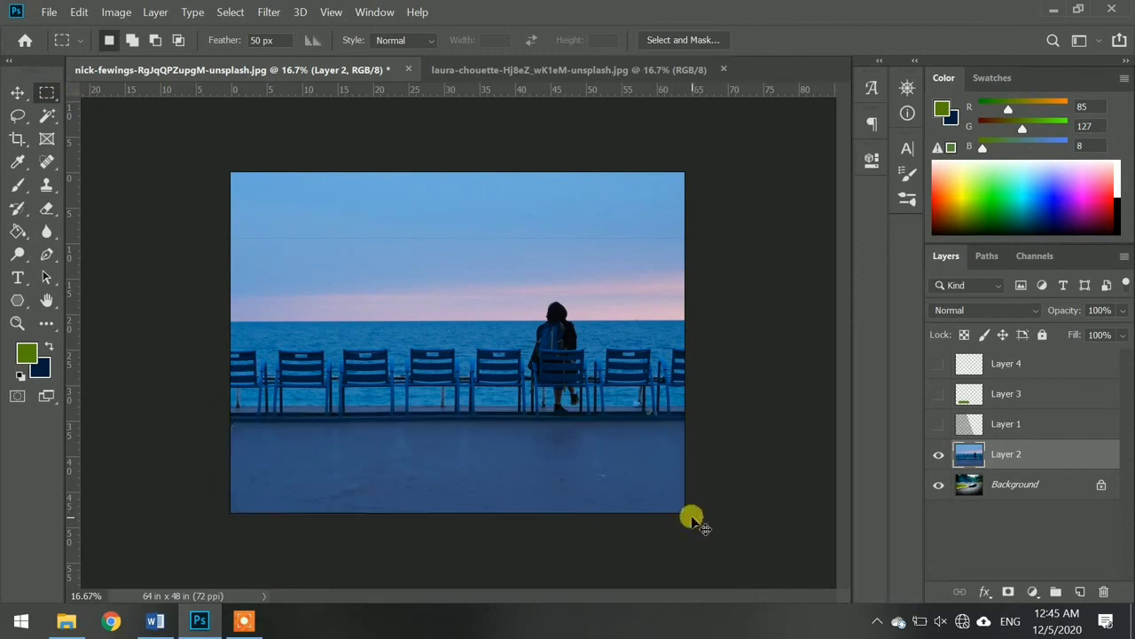
# - Set the marquee feather to 0 px, select the pavement strip about 64 x 13 in on Layer 2, and delete its pixels
pyautogui.click(268, 40)
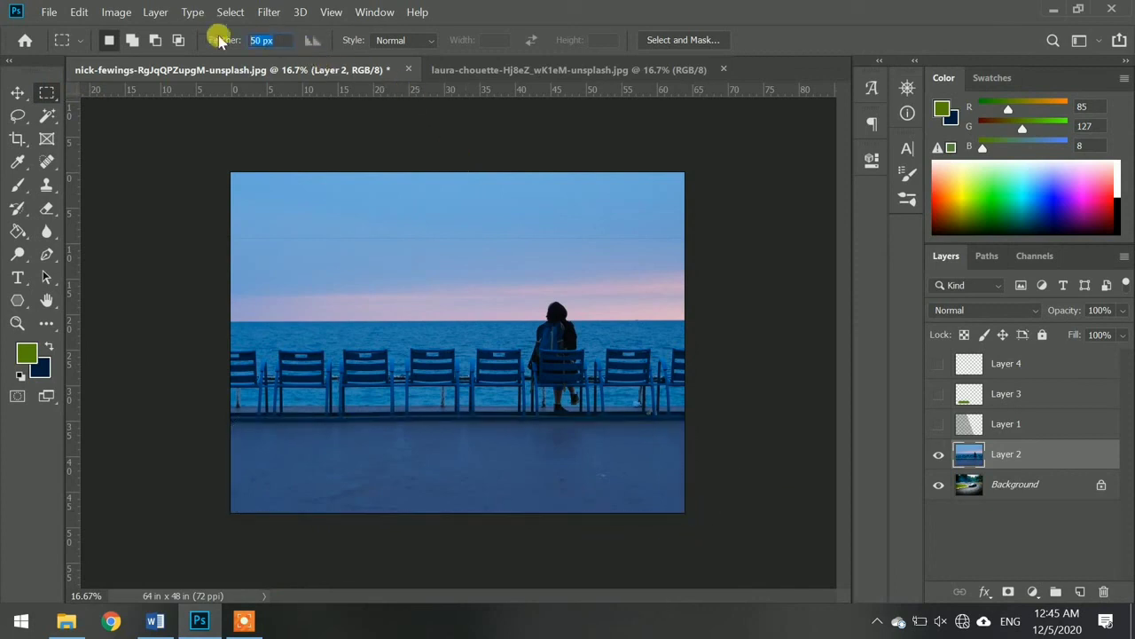
pyautogui.press('Return')
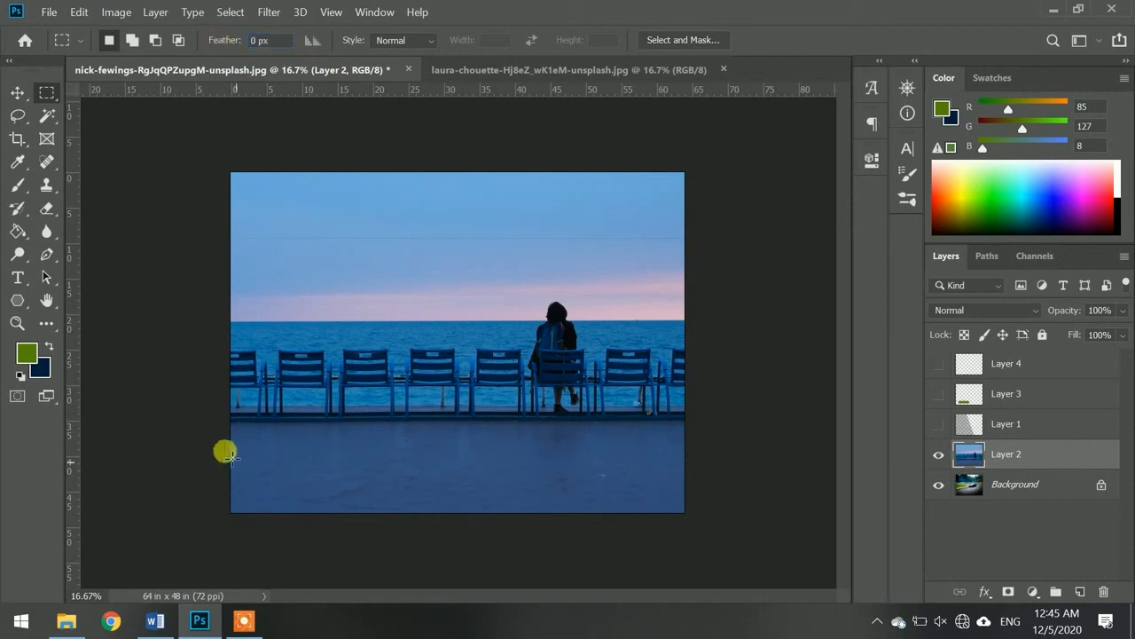
pyautogui.moveTo(301, 521); pyautogui.dragTo(690, 510)
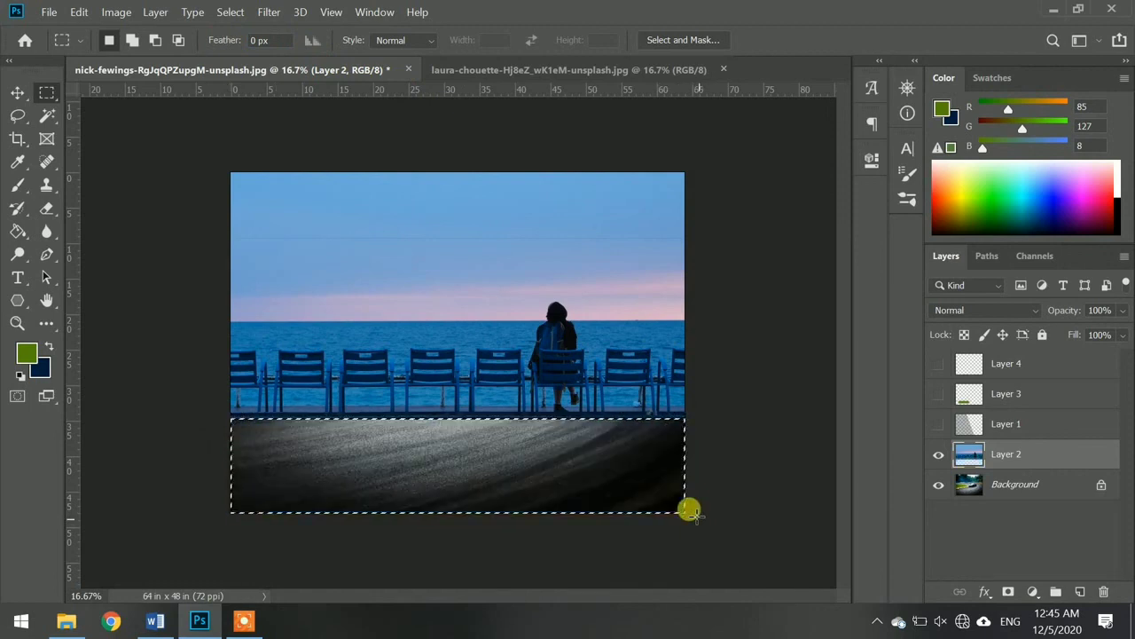
# - Compare the cut-out Layer 2 with the Background by toggling the visibility of each layer
pyautogui.click(938, 485)
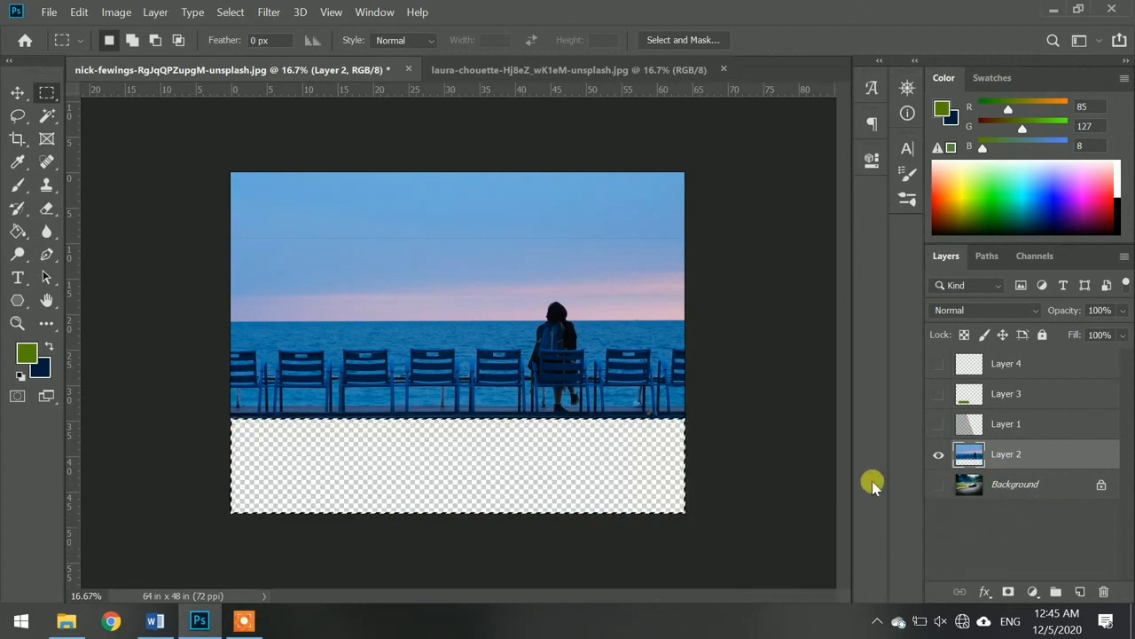
pyautogui.click(938, 485)
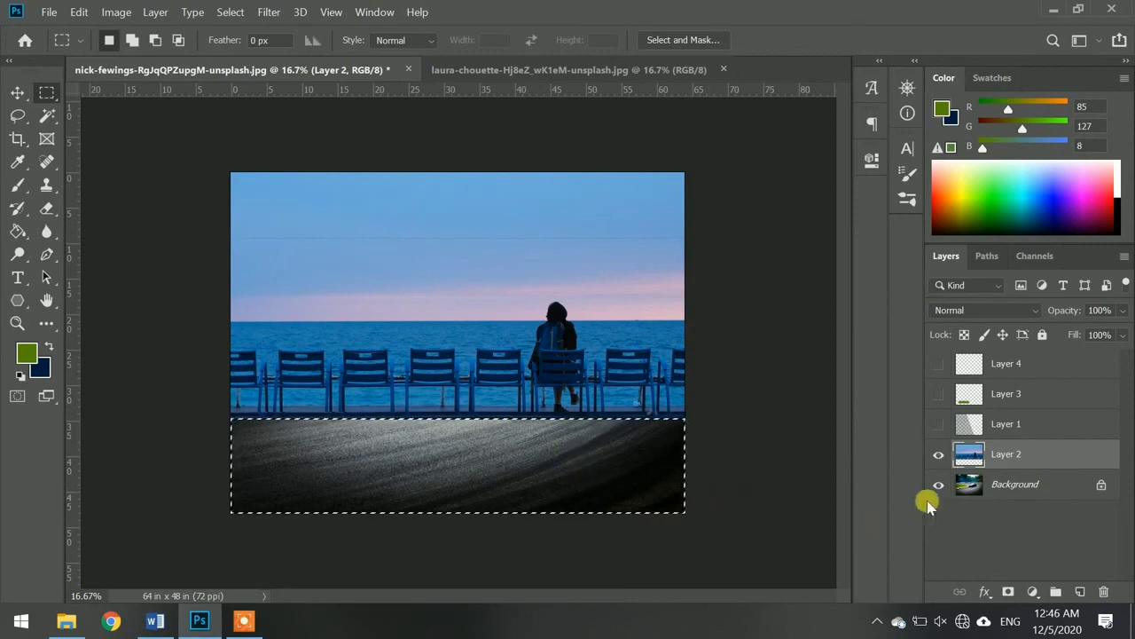
pyautogui.click(938, 454)
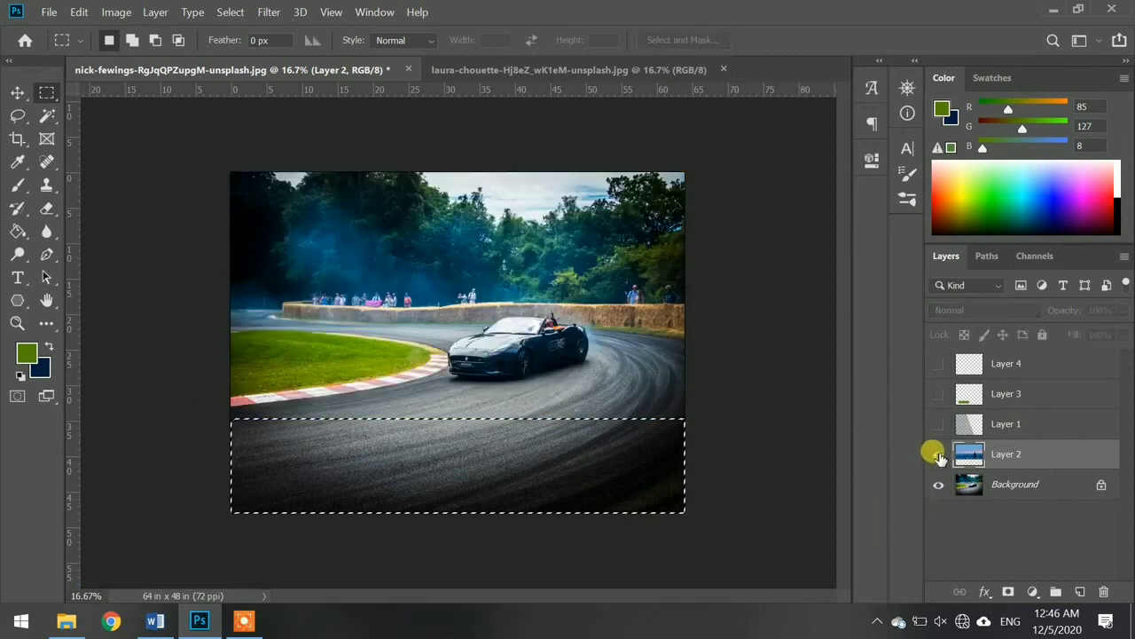
pyautogui.click(938, 454)
pyautogui.click(939, 483)
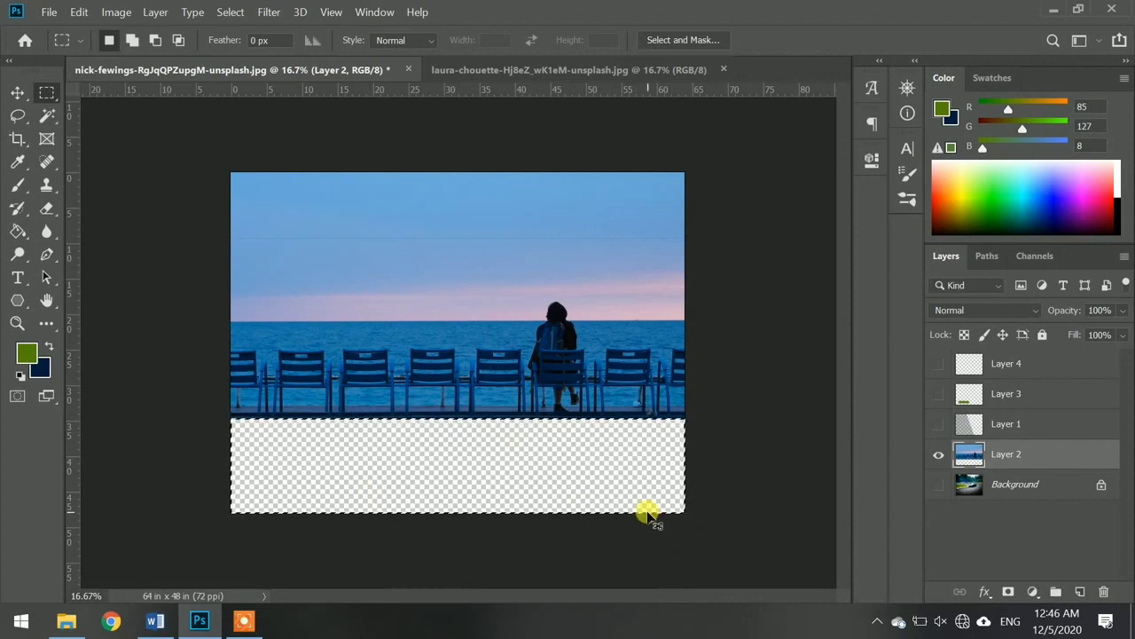
pyautogui.hotkey('ctrl', ',')
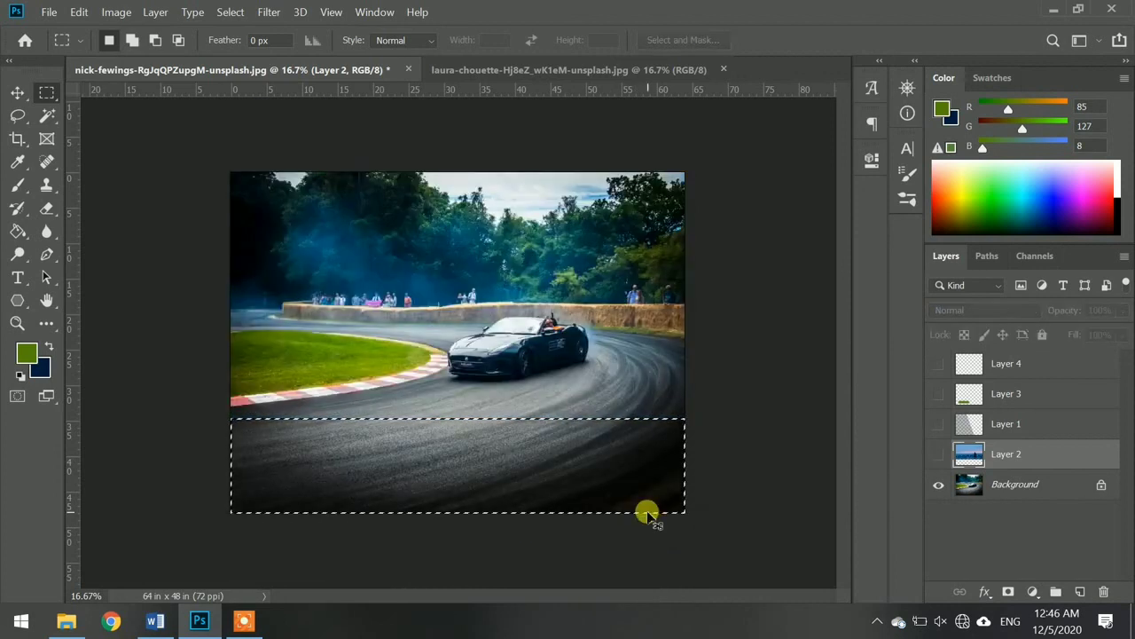
pyautogui.click(938, 454)
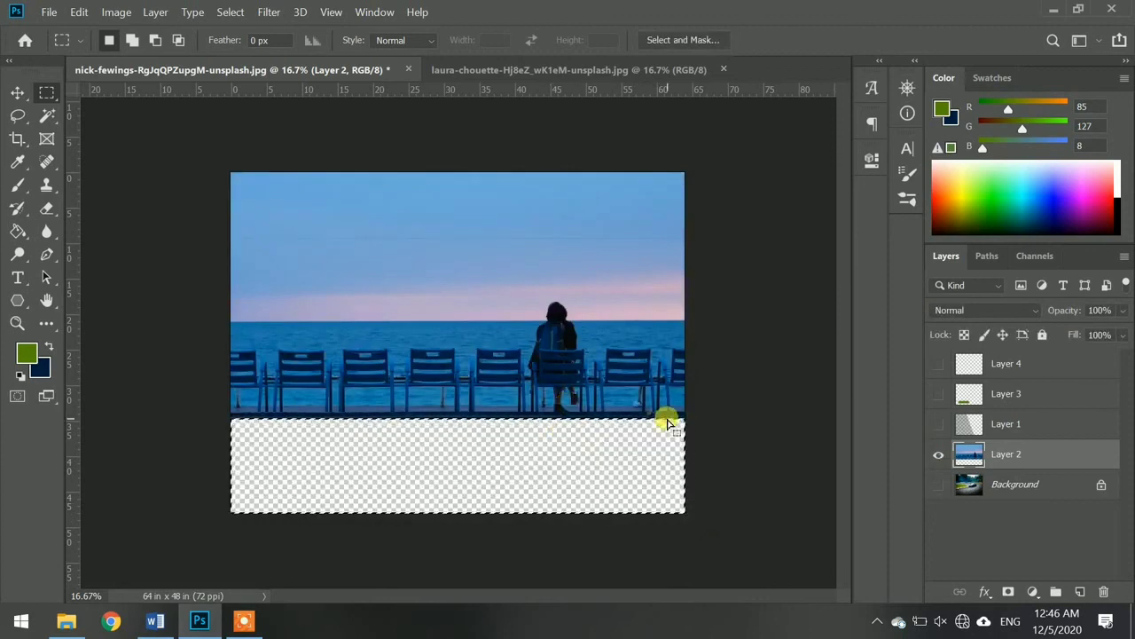
# - Restore the deleted pavement on Layer 2 and the Background's visibility, and clear the selection
pyautogui.hotkey('ctrl', ',')
pyautogui.hotkey('ctrl', ',')
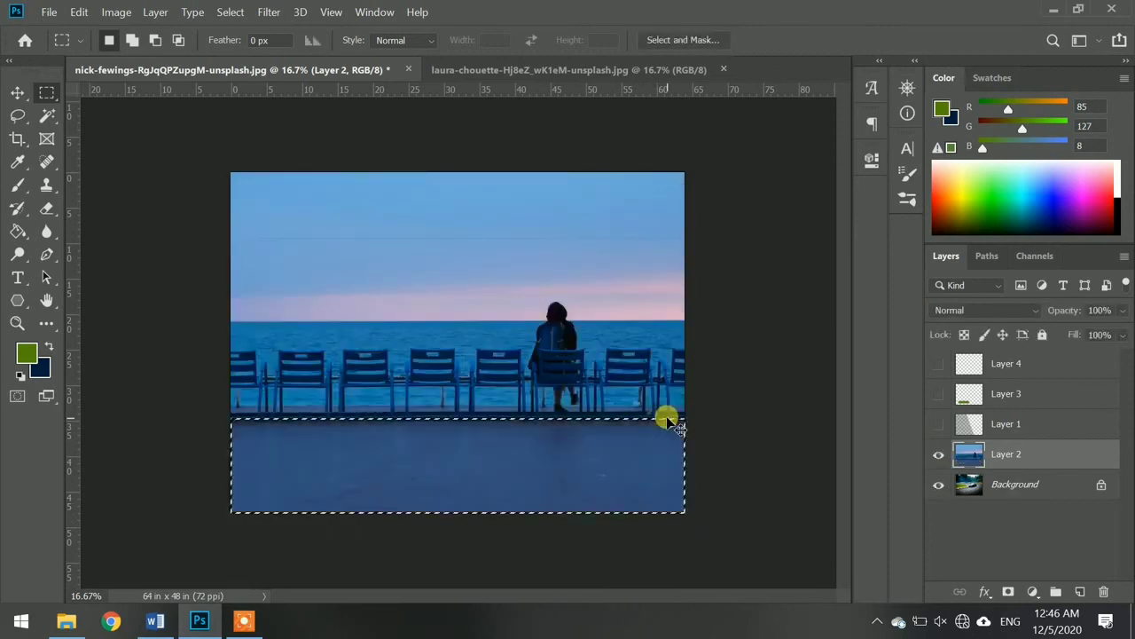
pyautogui.hotkey('ctrl', 'd')
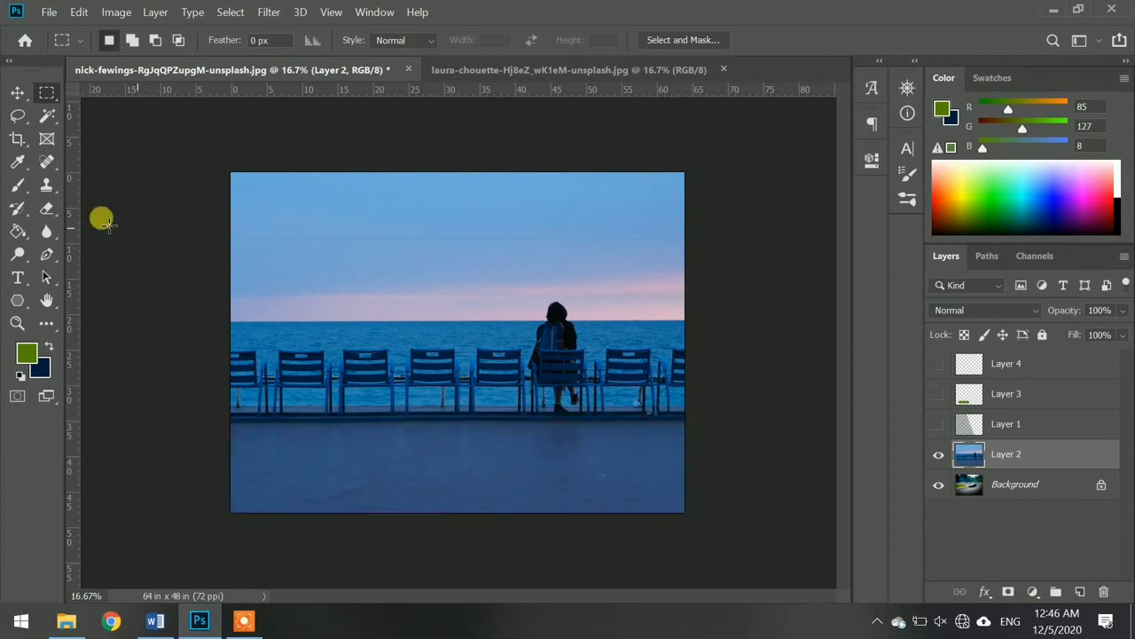
# - Place a 40 px feathered elliptical marquee about 4.5 x 4 in just above the sea horizon on Layer 2
pyautogui.rightClick(47, 92)
pyautogui.click(93, 107)
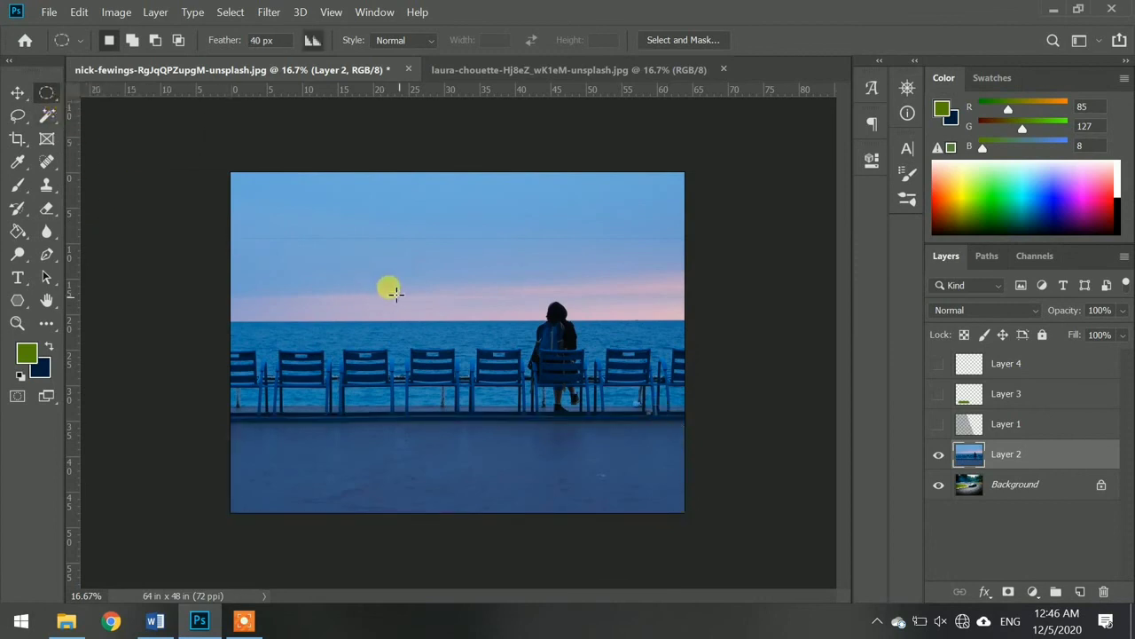
pyautogui.moveTo(407, 289); pyautogui.dragTo(376, 317)
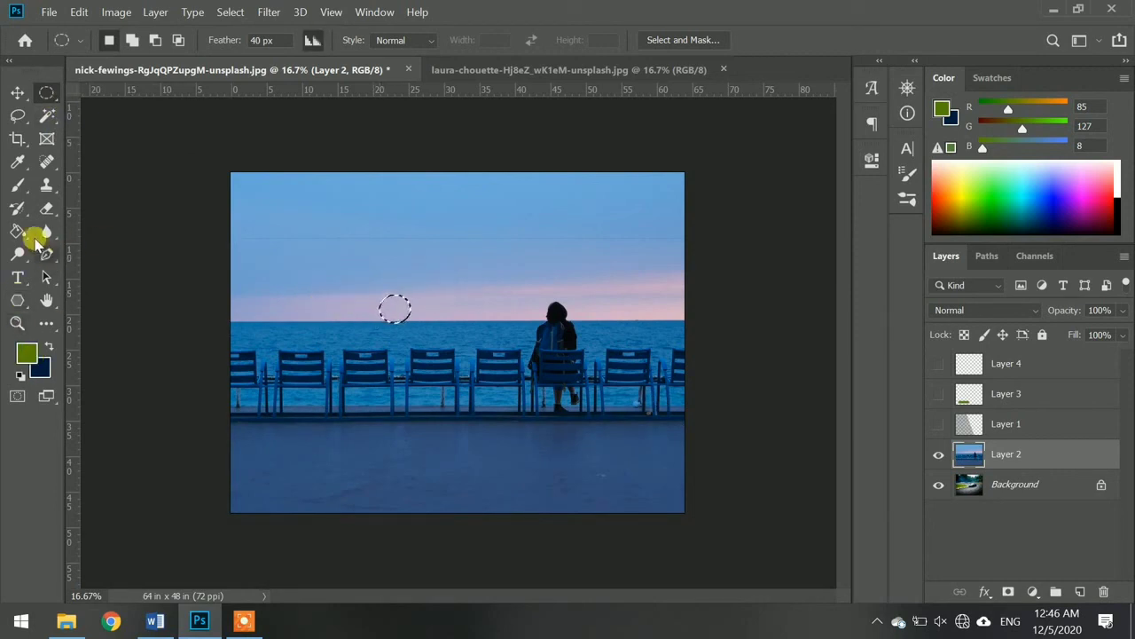
# - Fill the small ellipse on Layer 2 with a linear yellow-to-blue gradient at 100% opacity and deselect it
pyautogui.click(21, 232)
pyautogui.click(78, 225)
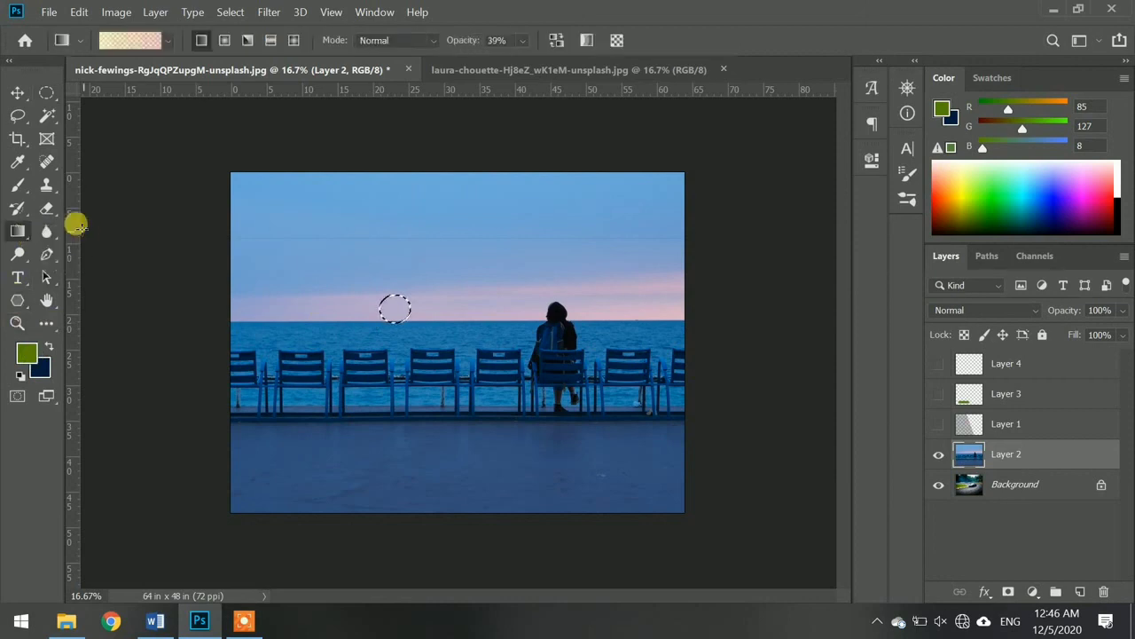
pyautogui.click(167, 41)
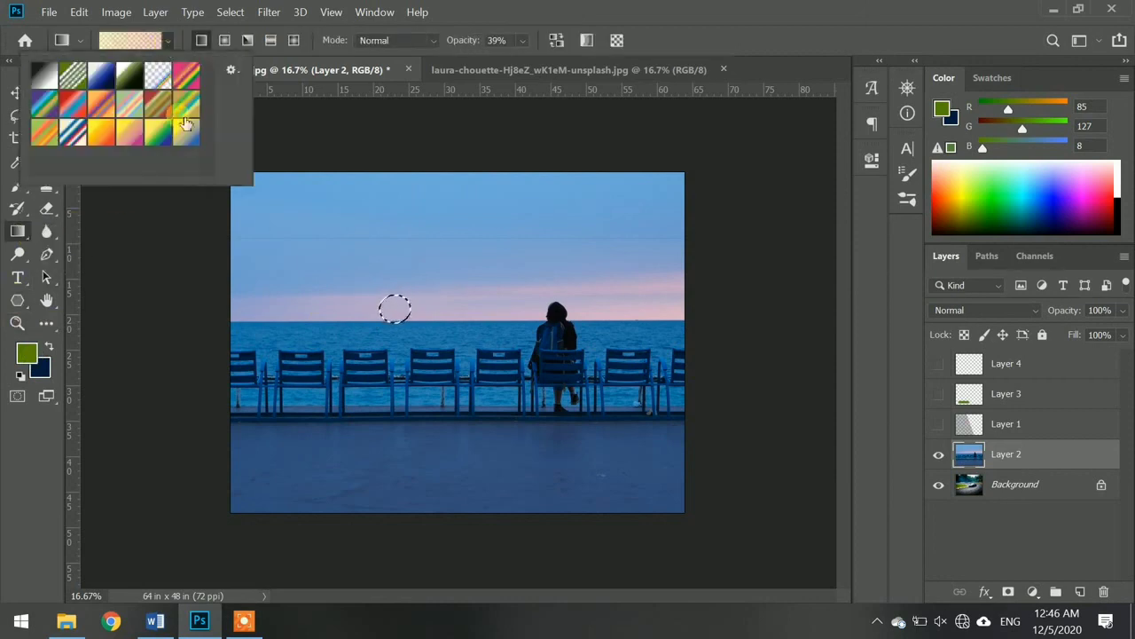
pyautogui.click(522, 41)
pyautogui.moveTo(540, 58); pyautogui.dragTo(598, 59)
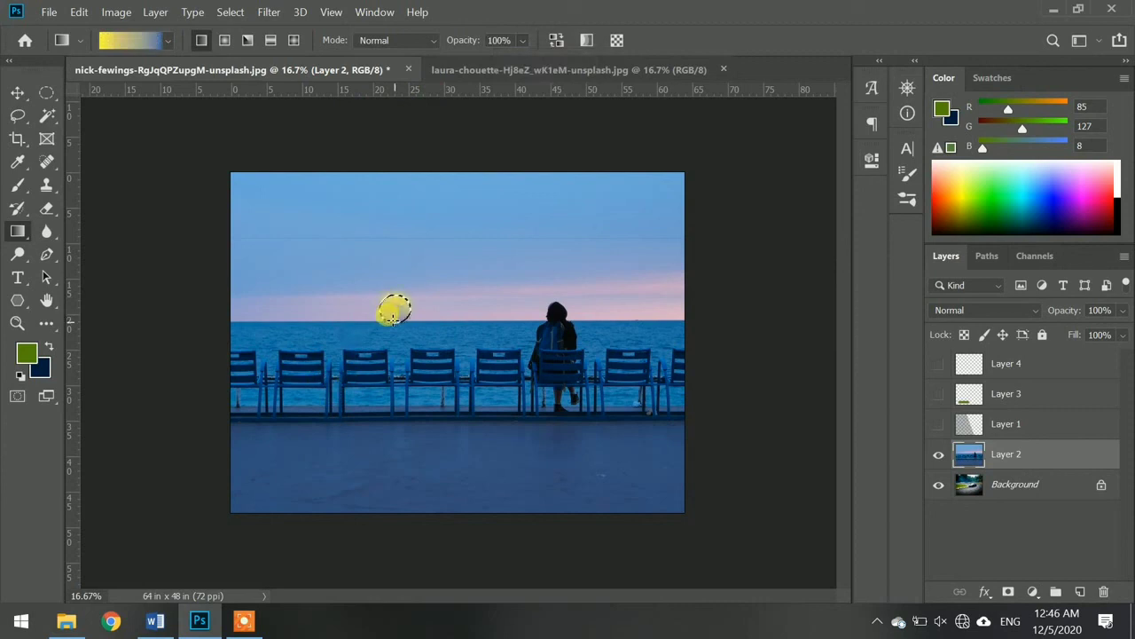
pyautogui.hotkey('ctrl', 'd')
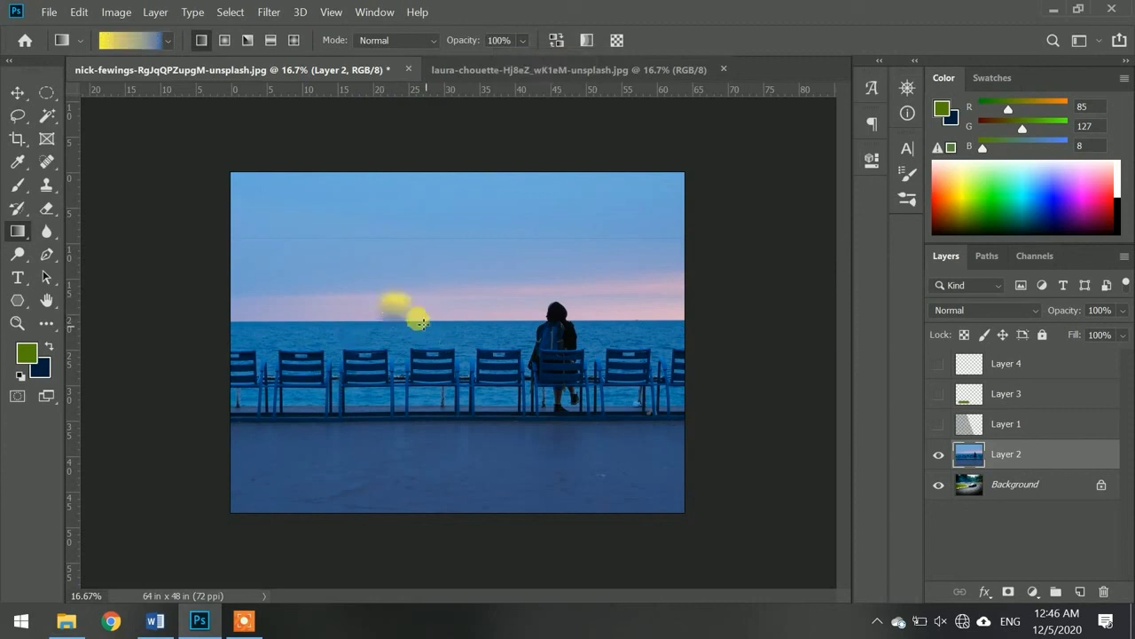